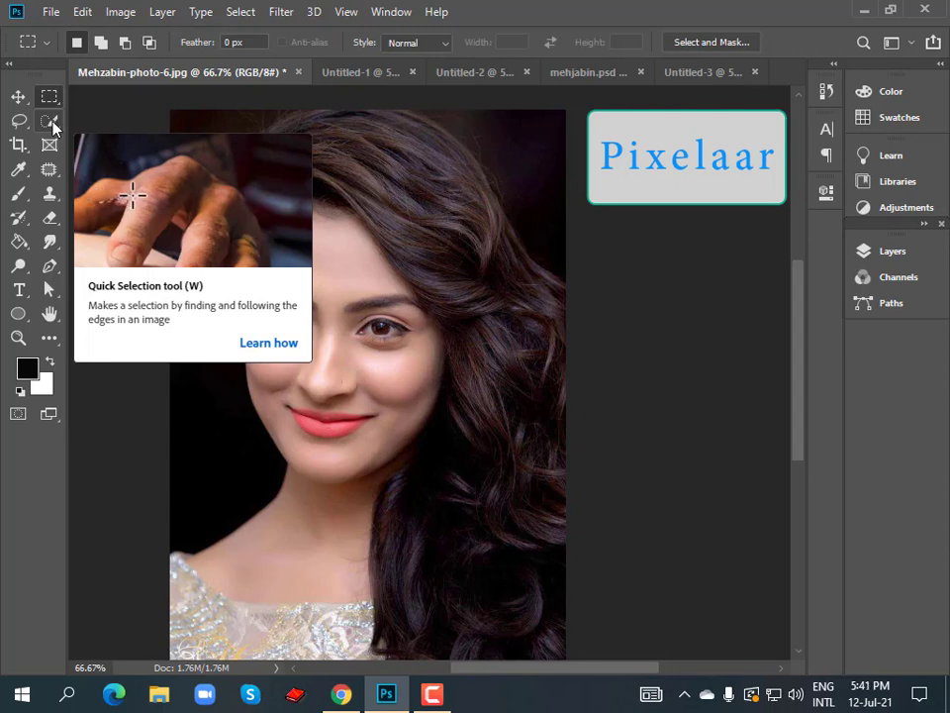
Step: Activate the Quick Selection tool and automatically select the woman as the photo's subject
{"action": "left_click", "coordinate": [49, 121]}
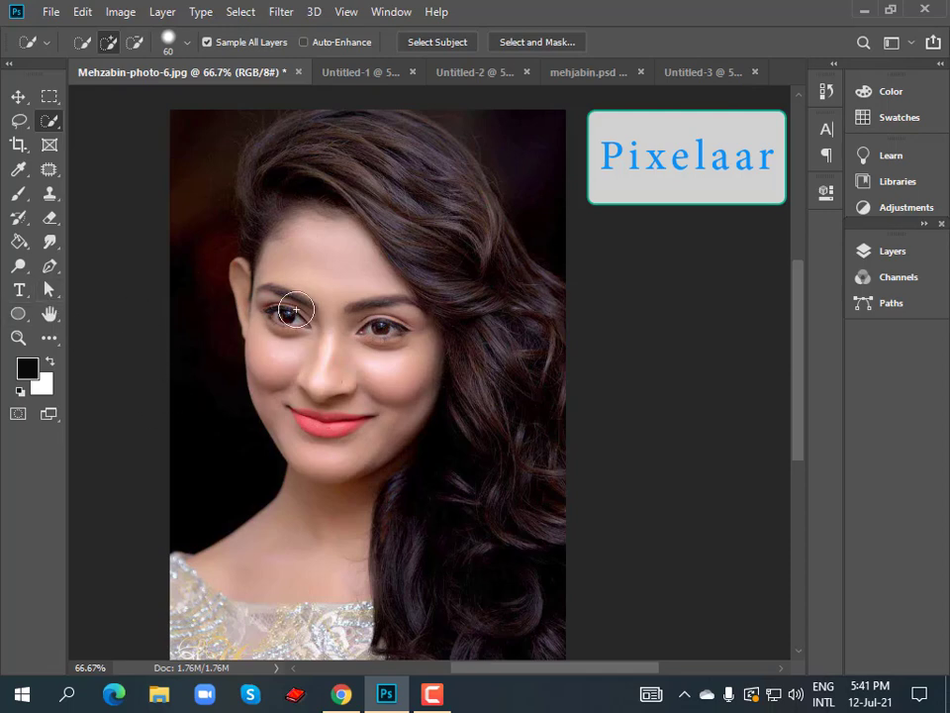
{"action": "right_click", "coordinate": [49, 123]}
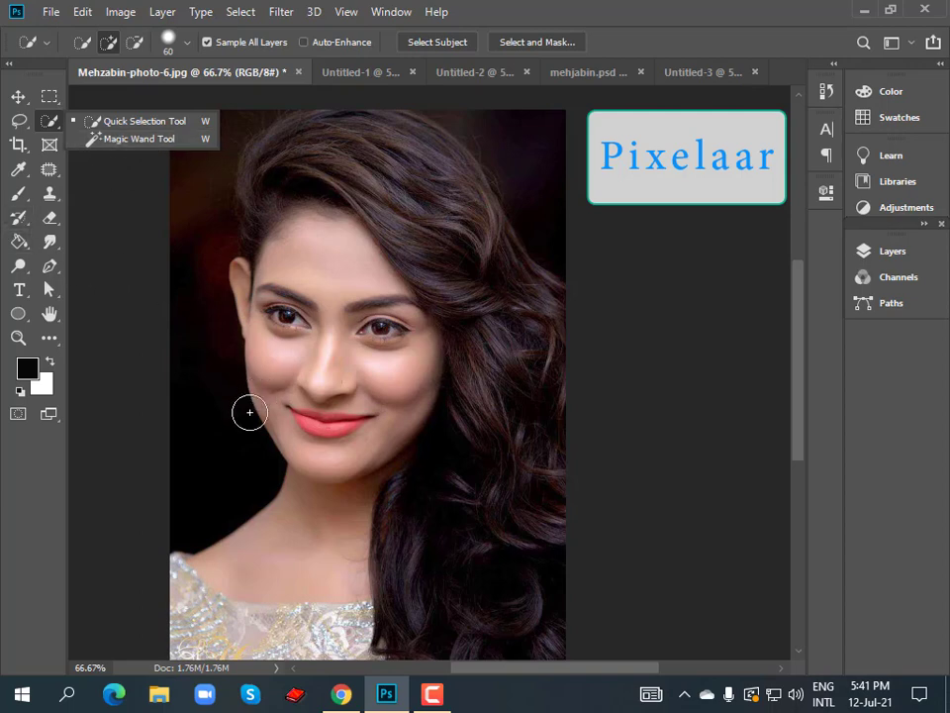
{"action": "left_click", "coordinate": [42, 122]}
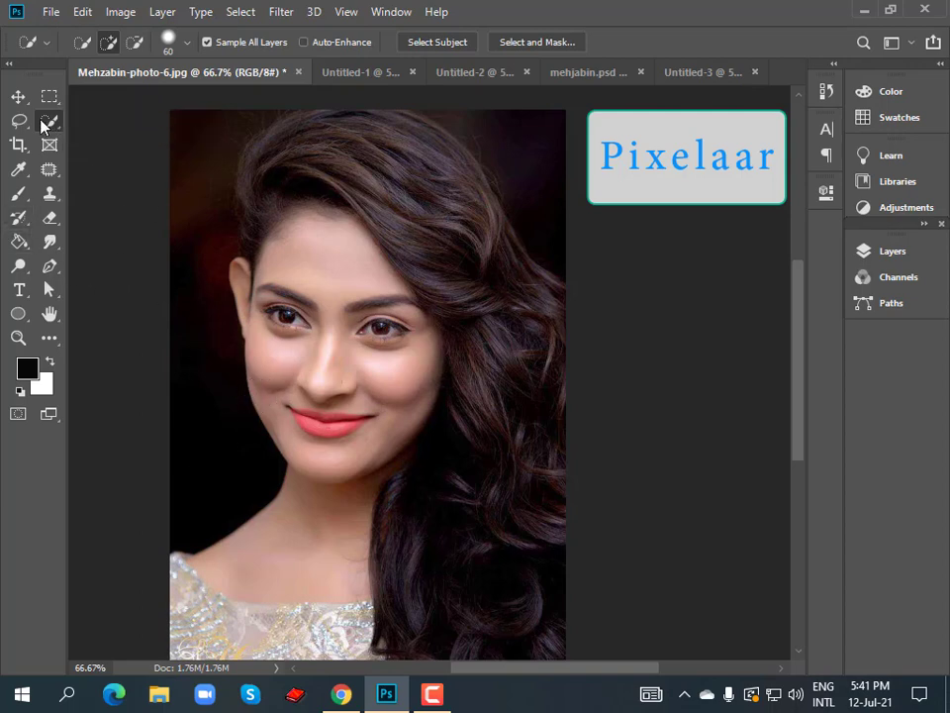
{"action": "left_click", "coordinate": [241, 14]}
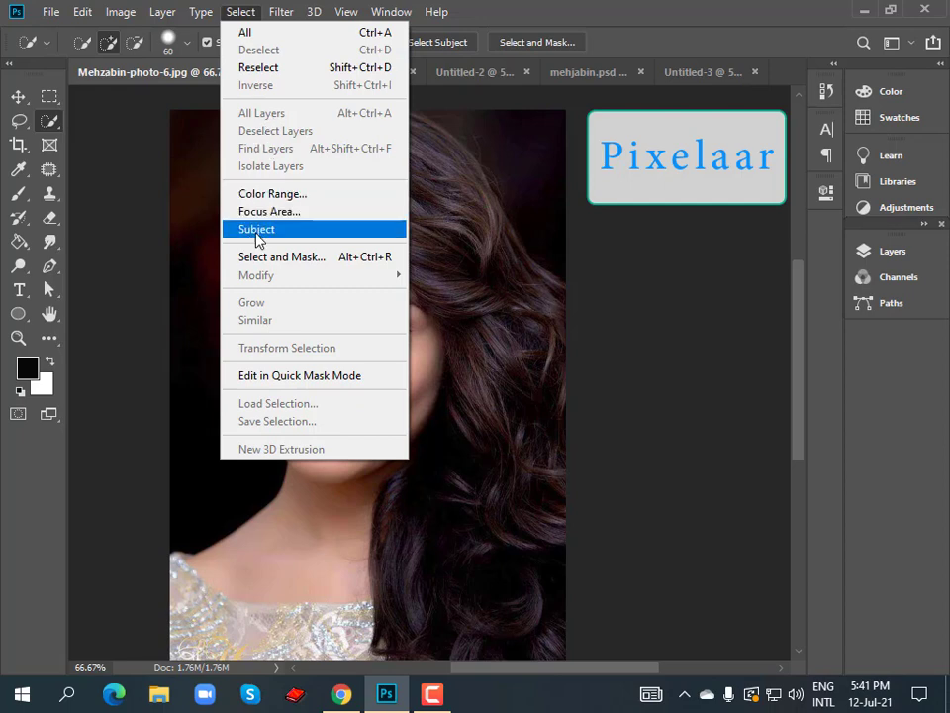
{"action": "left_click", "coordinate": [248, 31]}
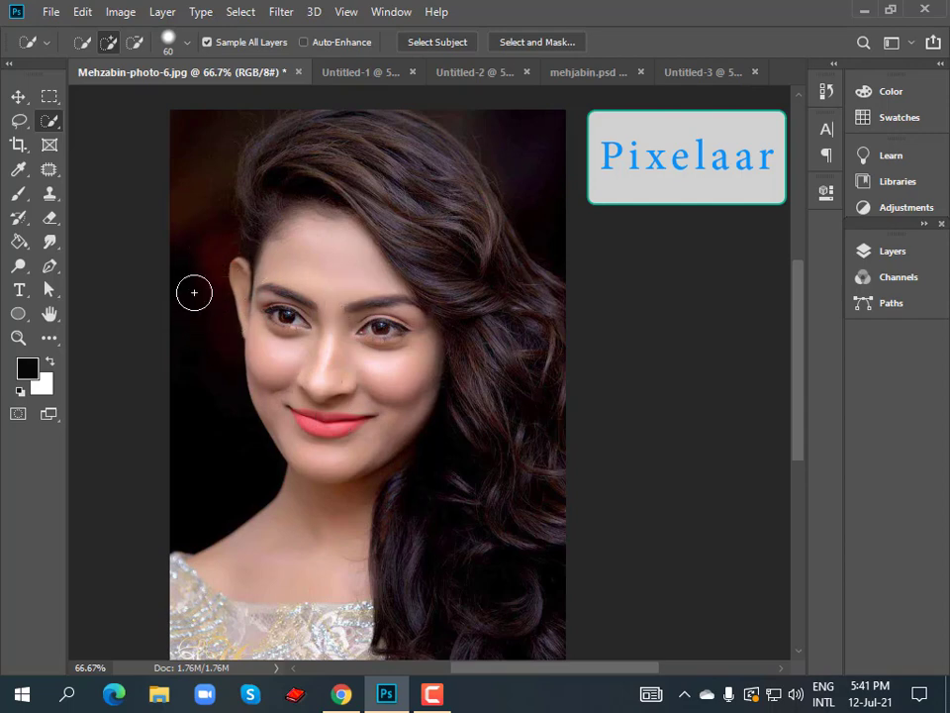
{"action": "left_click", "coordinate": [246, 14]}
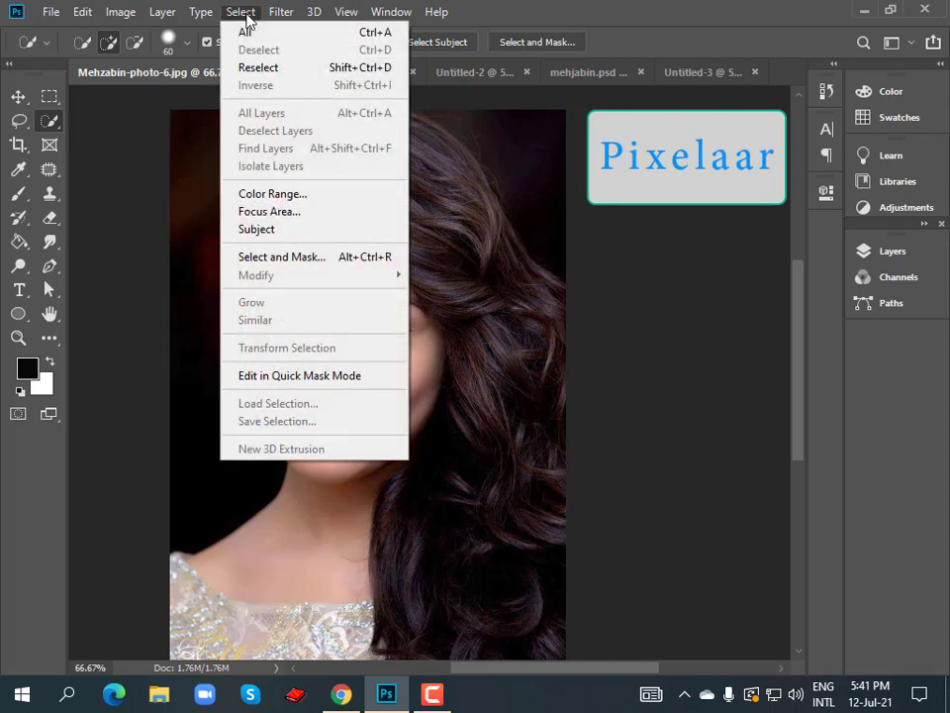
{"action": "left_click", "coordinate": [269, 230]}
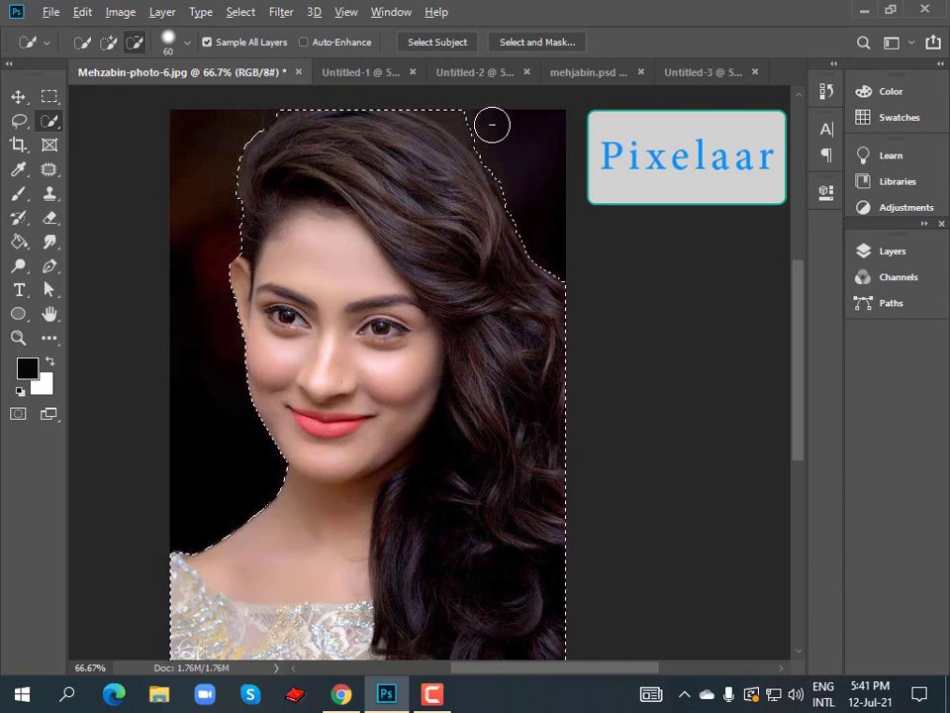
Step: Subtract the dark backdrop patch beside the upper hair from the selection, then invert the selection to the background
{"action": "left_click_drag", "start_coordinate": [489, 123], "coordinate": [467, 120]}
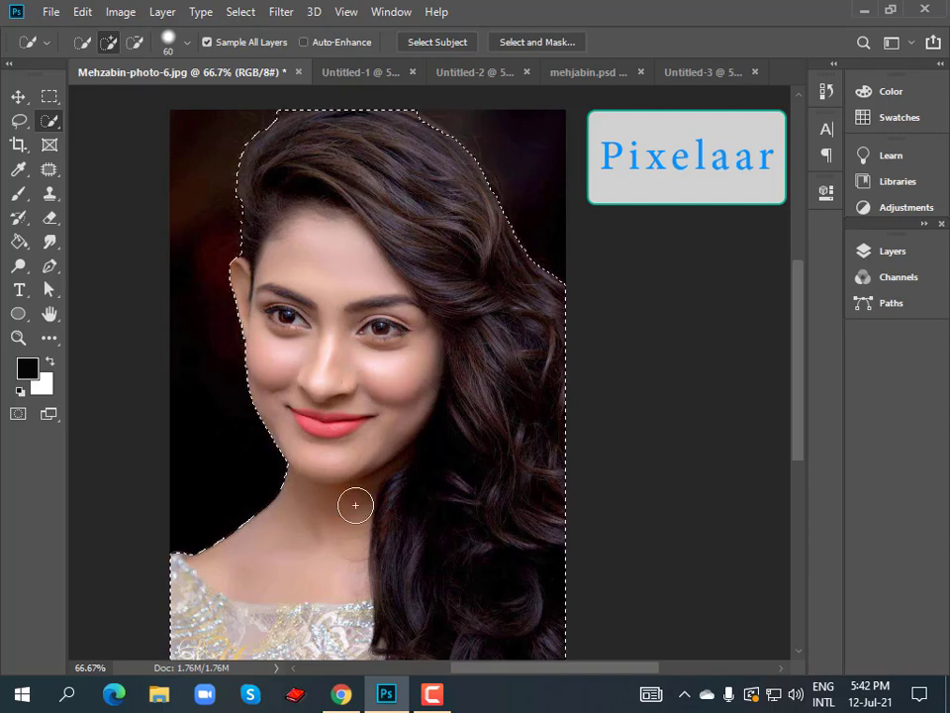
{"action": "left_click", "coordinate": [241, 12]}
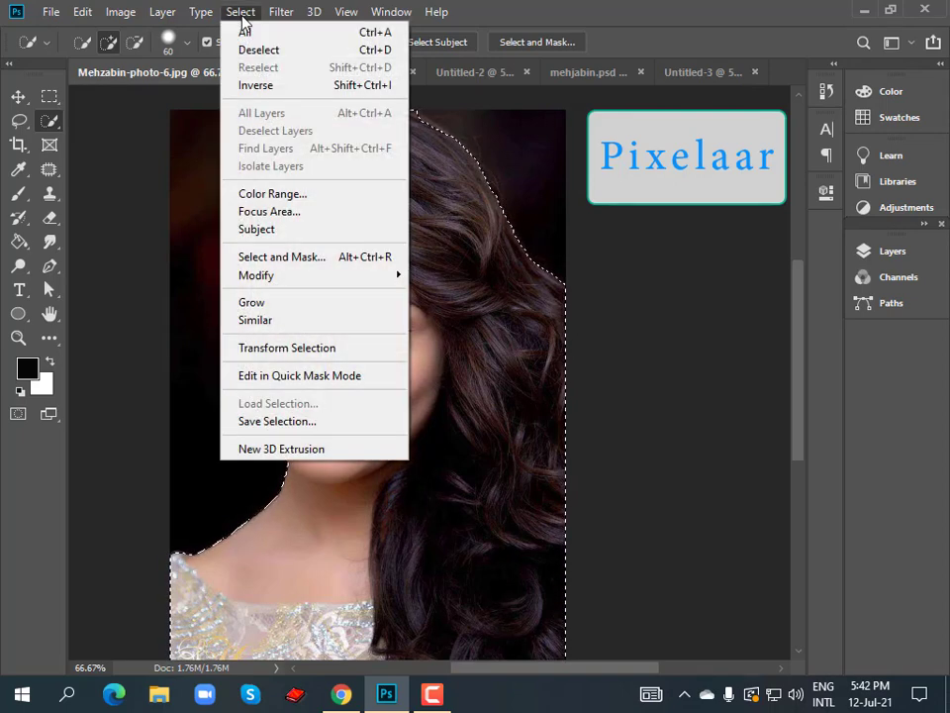
{"action": "left_click", "coordinate": [255, 86]}
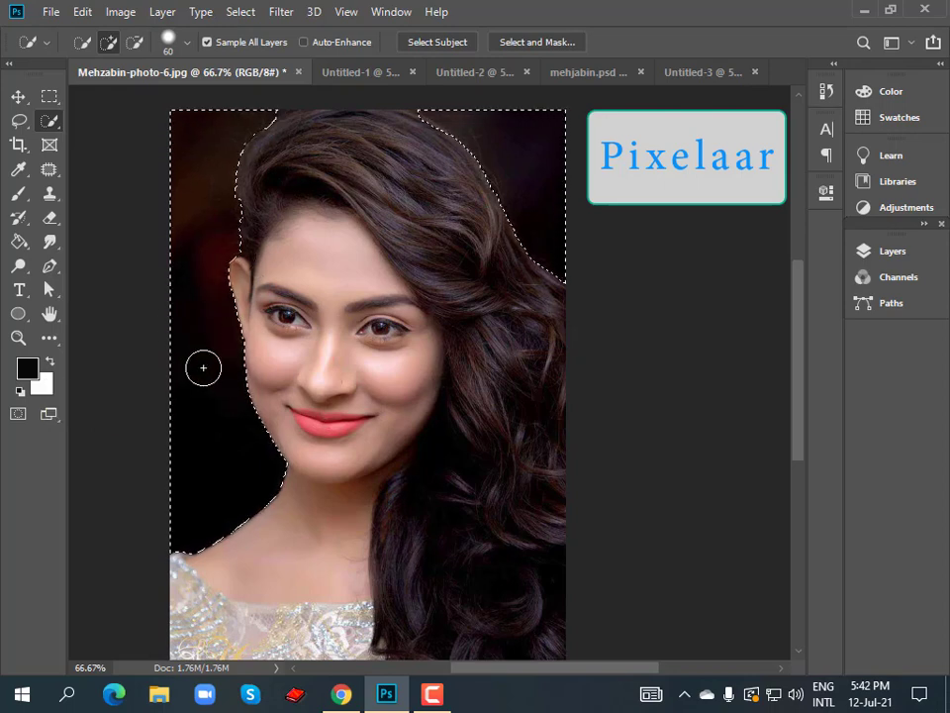
Step: Set the background color to white (ffffff) and return to the Quick Selection tool
{"action": "left_click", "coordinate": [43, 386]}
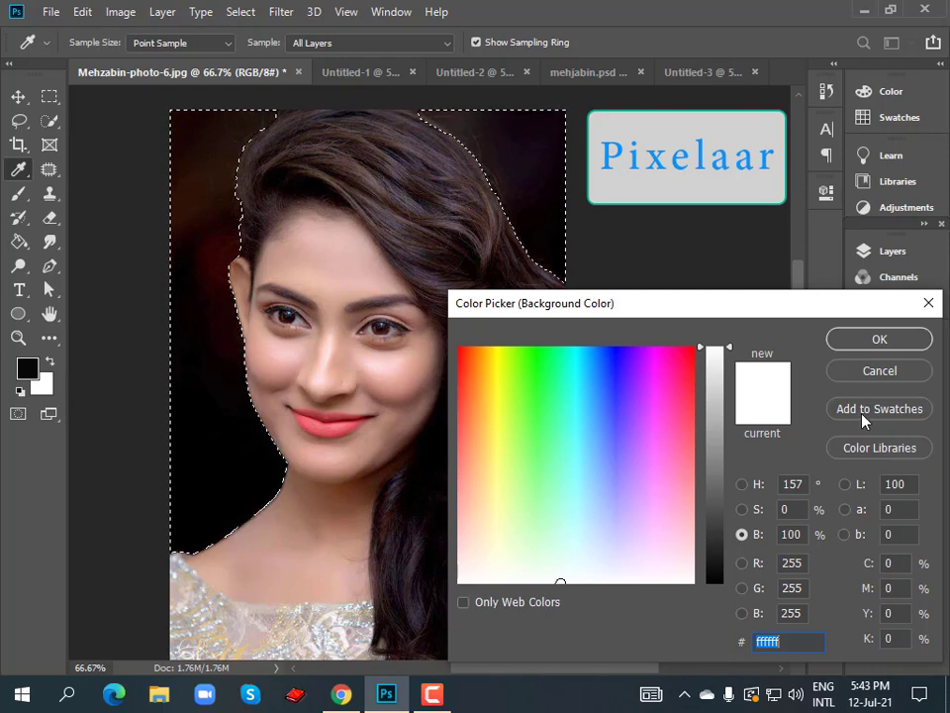
{"action": "left_click_drag", "start_coordinate": [722, 361], "coordinate": [717, 346]}
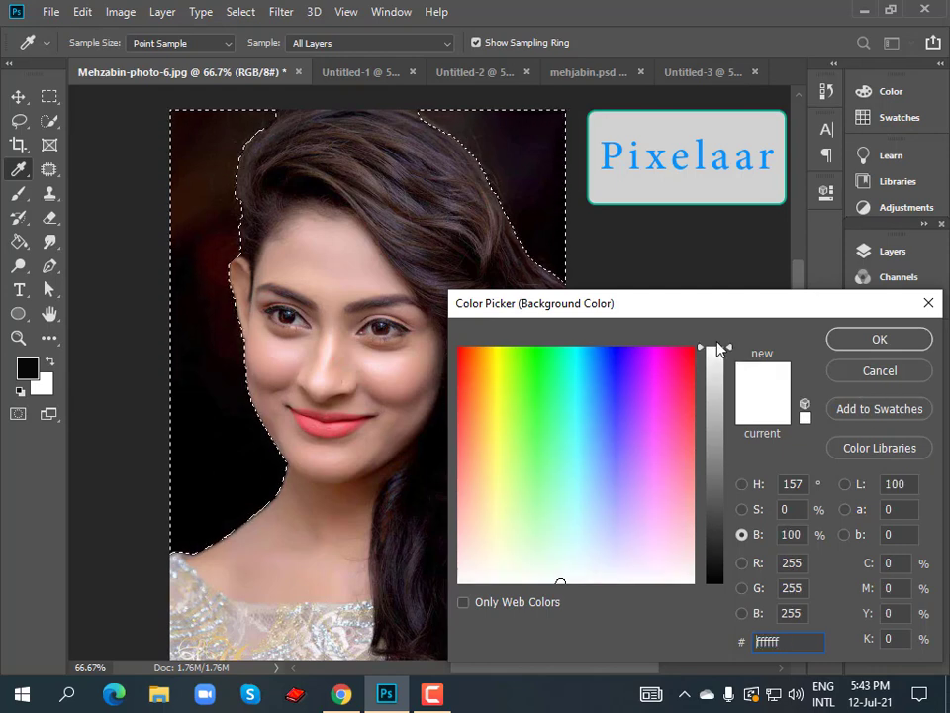
{"action": "left_click", "coordinate": [915, 340]}
{"action": "key", "text": "w"}
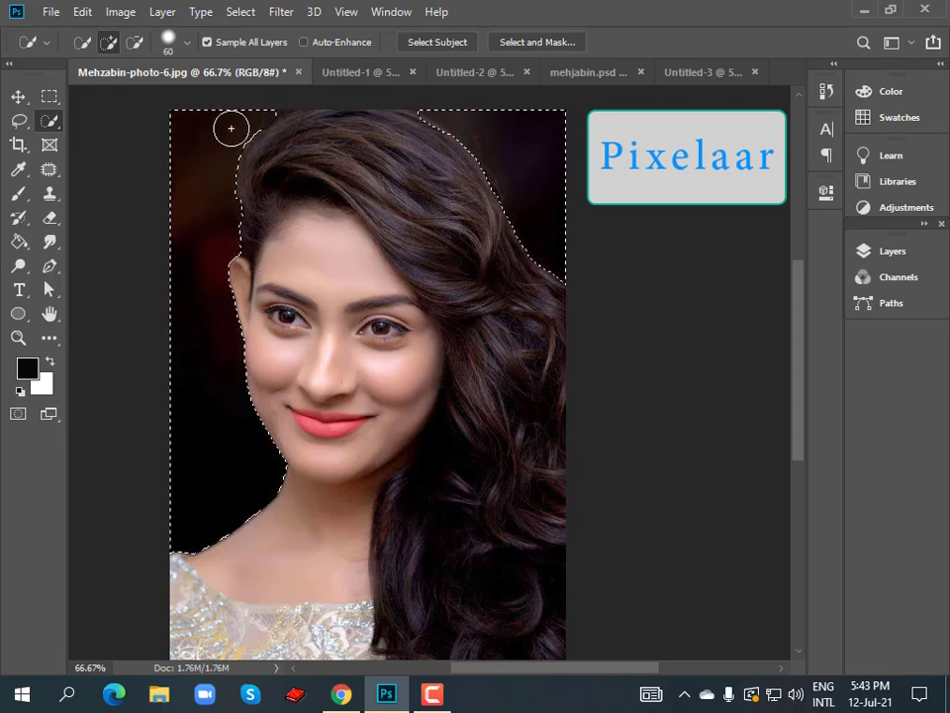
Step: Feather the background selection by 3 pixels and clear the dark backdrop to the white background color
{"action": "right_click", "coordinate": [203, 240]}
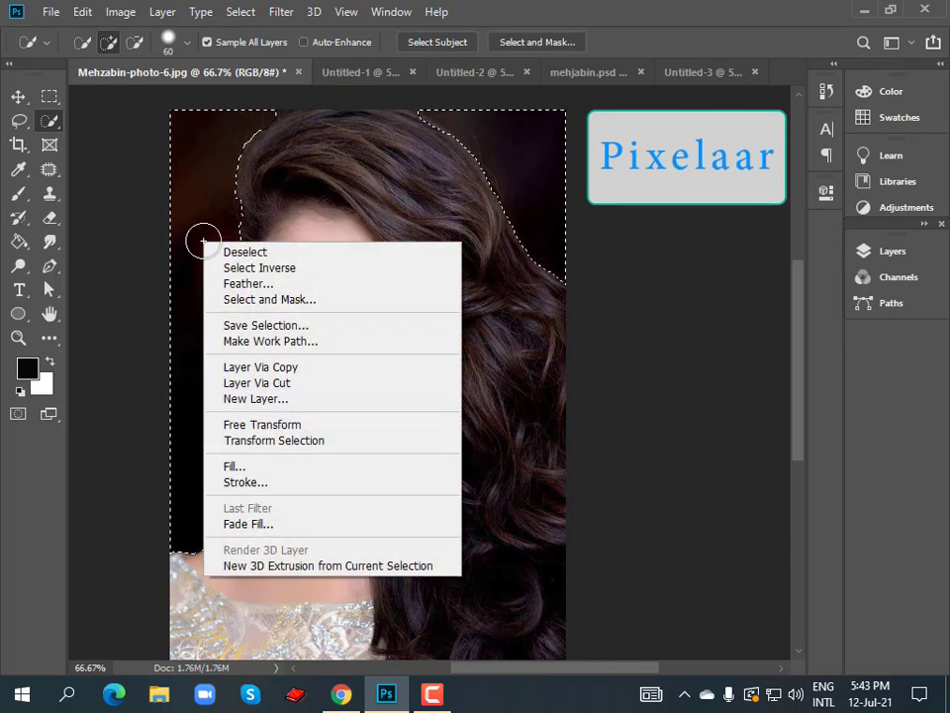
{"action": "left_click", "coordinate": [259, 284]}
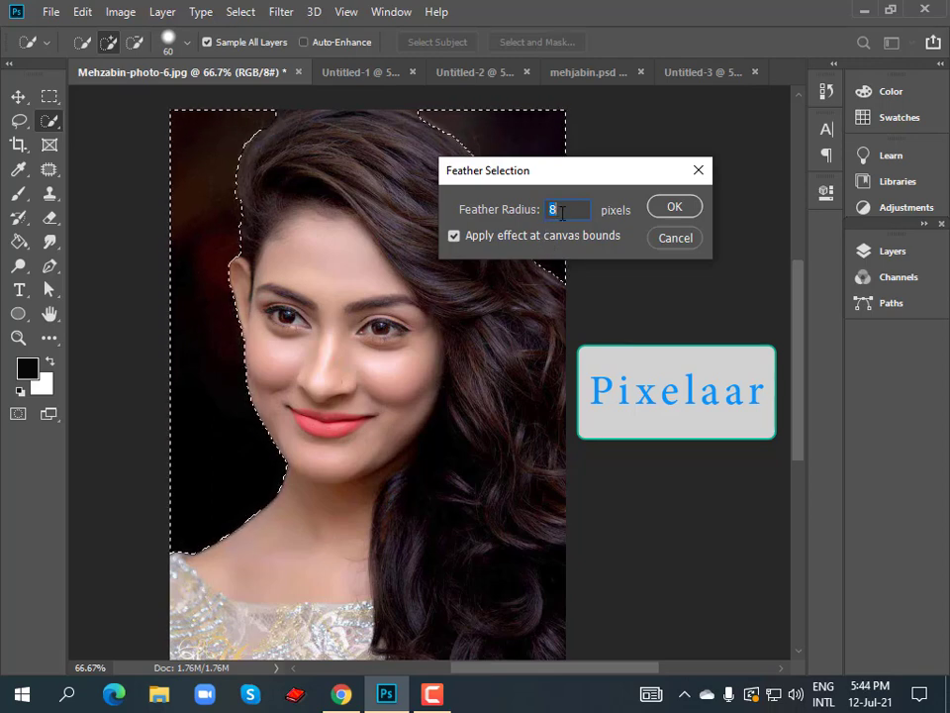
{"action": "type", "text": "3"}
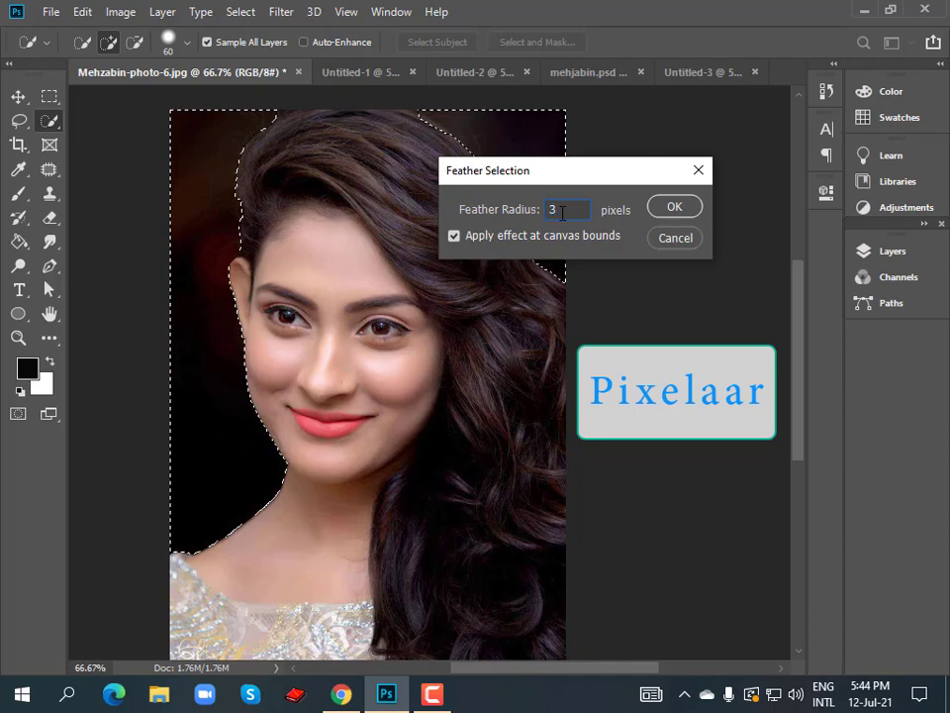
{"action": "left_click", "coordinate": [687, 208]}
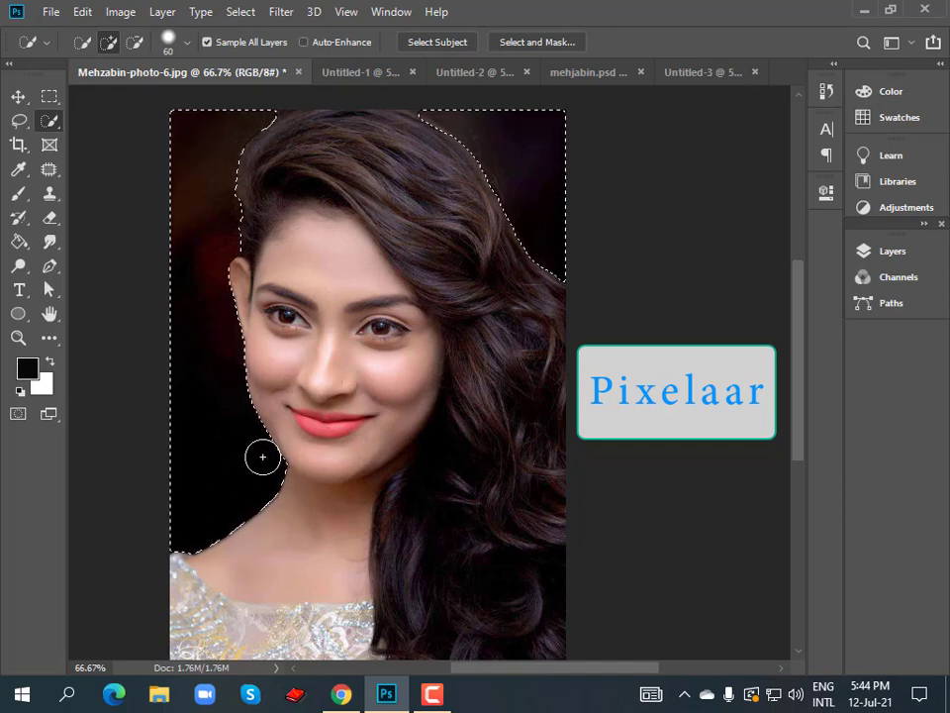
{"action": "key", "text": "BackSpace"}
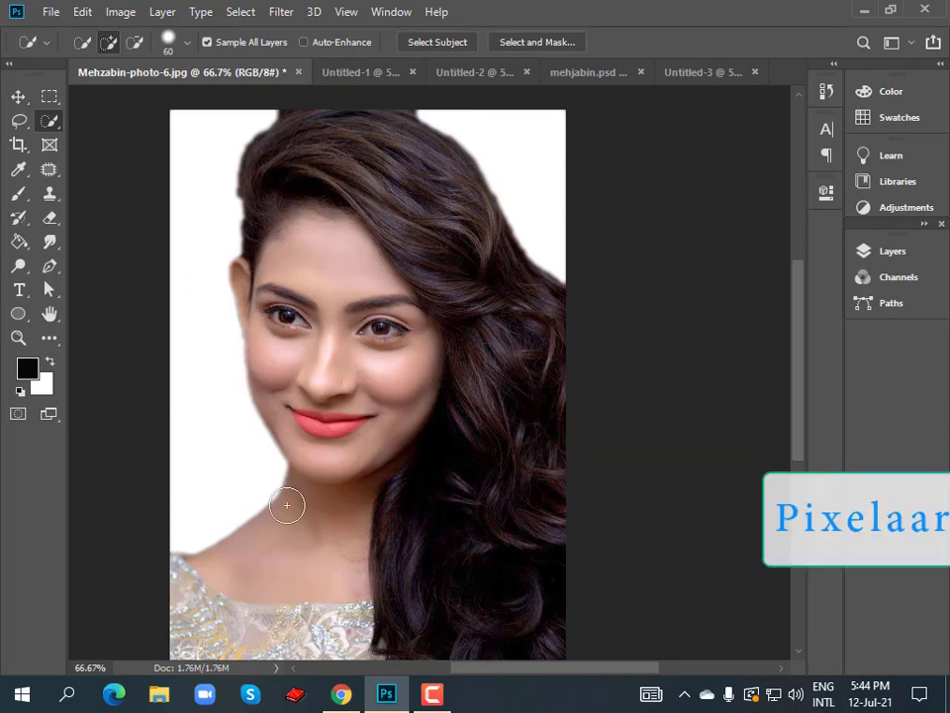
Step: Examine the softness of the cut-out edge along the jaw, neck and shoulder at close range
{"action": "key", "text": "ctrl+plus"}
{"action": "key", "text": "ctrl+plus"}
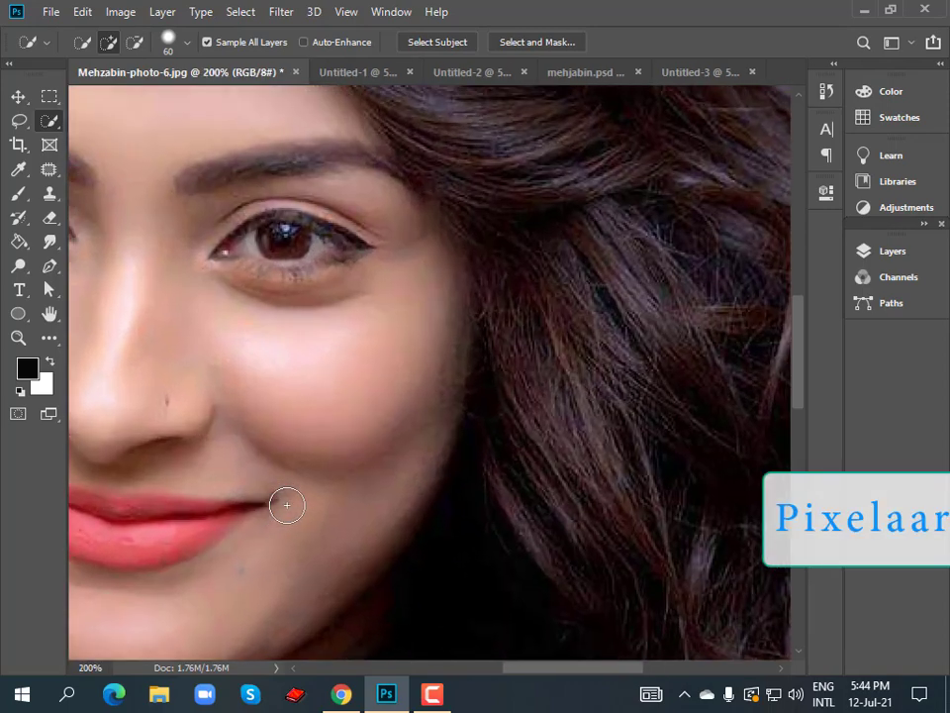
{"action": "mouse_move", "coordinate": [259, 447]}
{"action": "left_mouse_down"}
{"action": "mouse_move", "coordinate": [704, 375]}
{"action": "mouse_move", "coordinate": [740, 315]}
{"action": "left_mouse_up"}
{"action": "scroll", "coordinate": [523, 417], "scroll_direction": "down", "scroll_amount": 5}
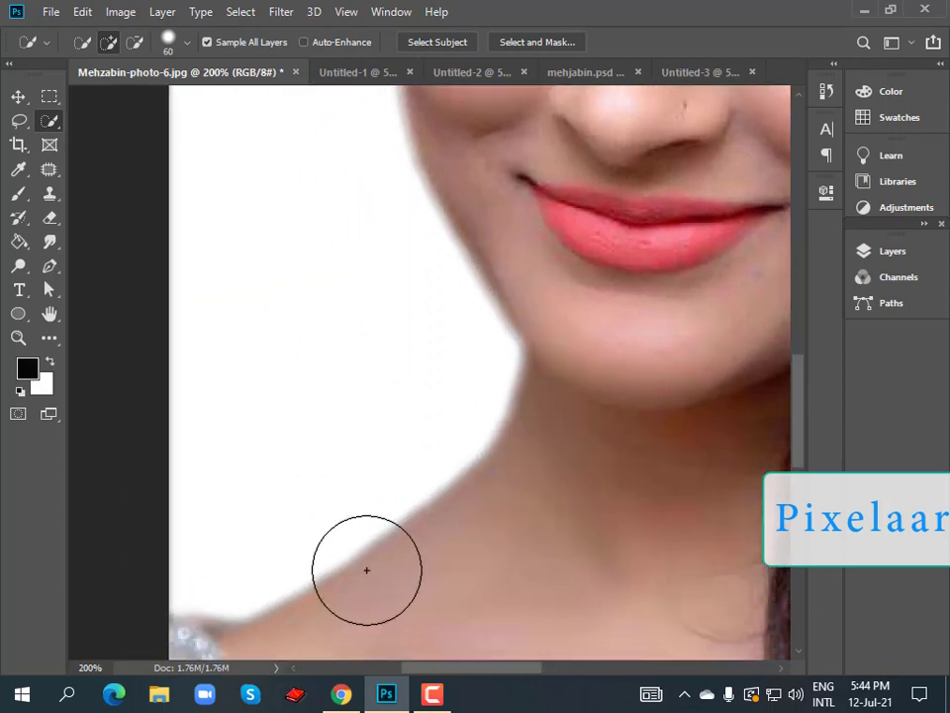
{"action": "scroll", "coordinate": [433, 215], "scroll_direction": "up", "scroll_amount": 2}
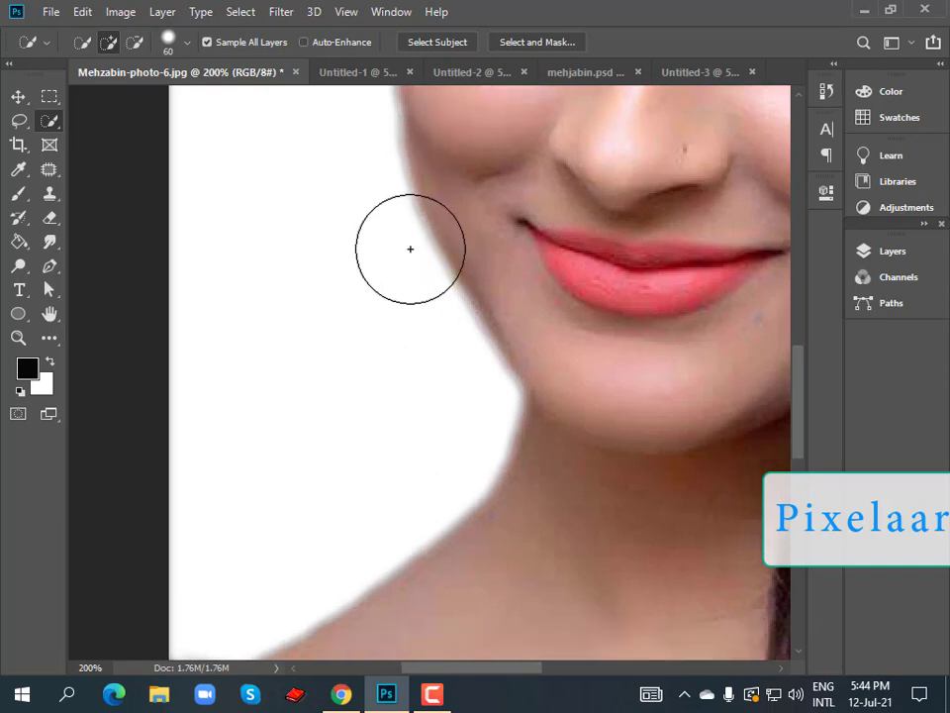
{"action": "key", "text": "ctrl+minus"}
{"action": "key", "text": "ctrl+minus"}
{"action": "key", "text": "ctrl+minus"}
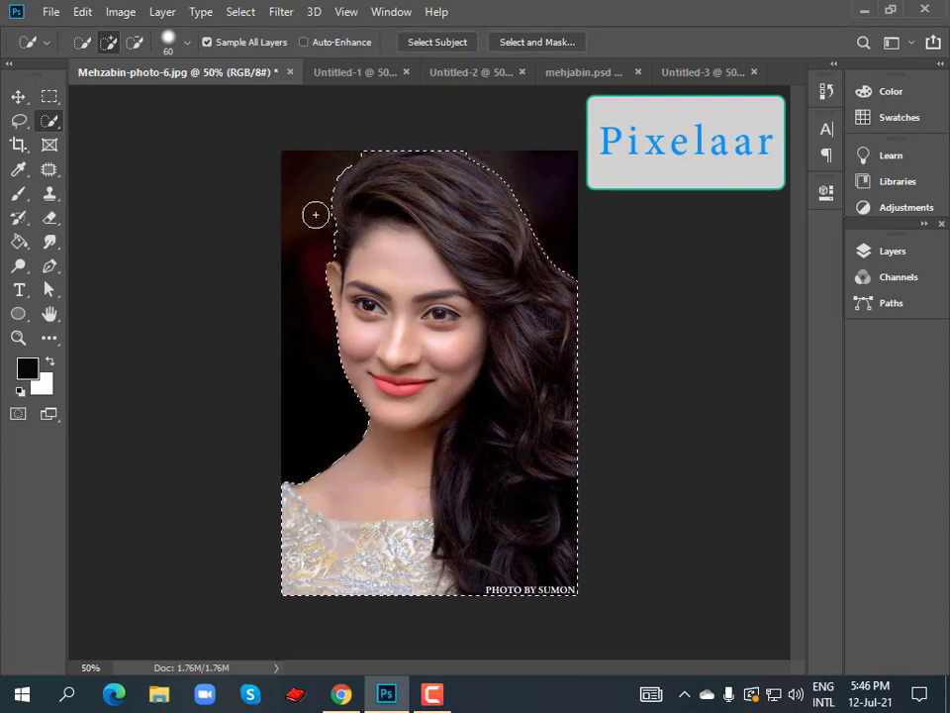
Step: Discard the current selection and automatically select the woman as the subject again
{"action": "key", "text": "ctrl+d"}
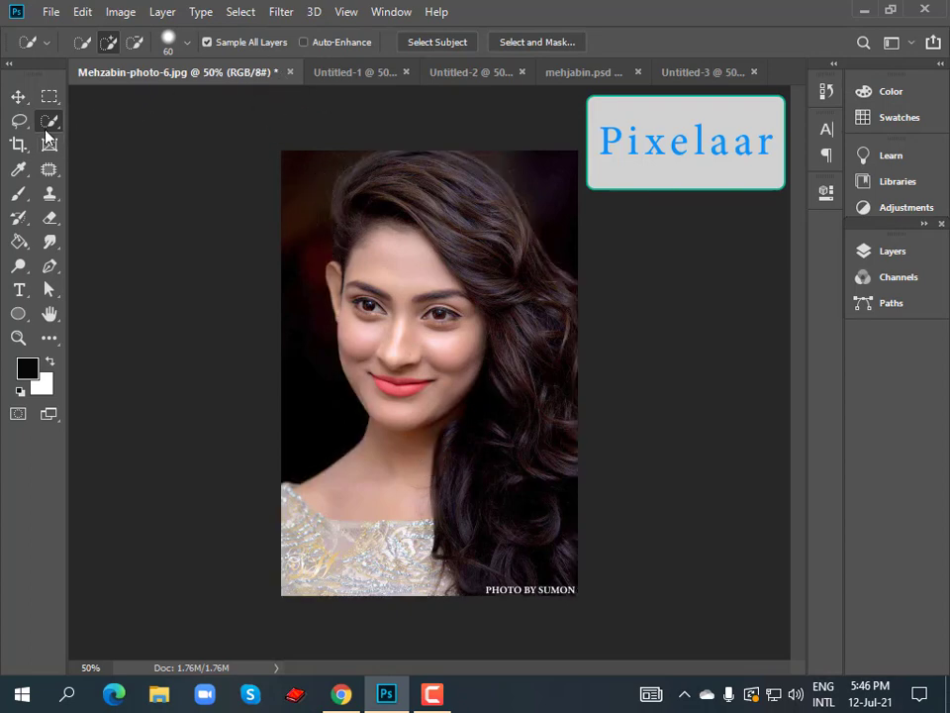
{"action": "left_click", "coordinate": [241, 11]}
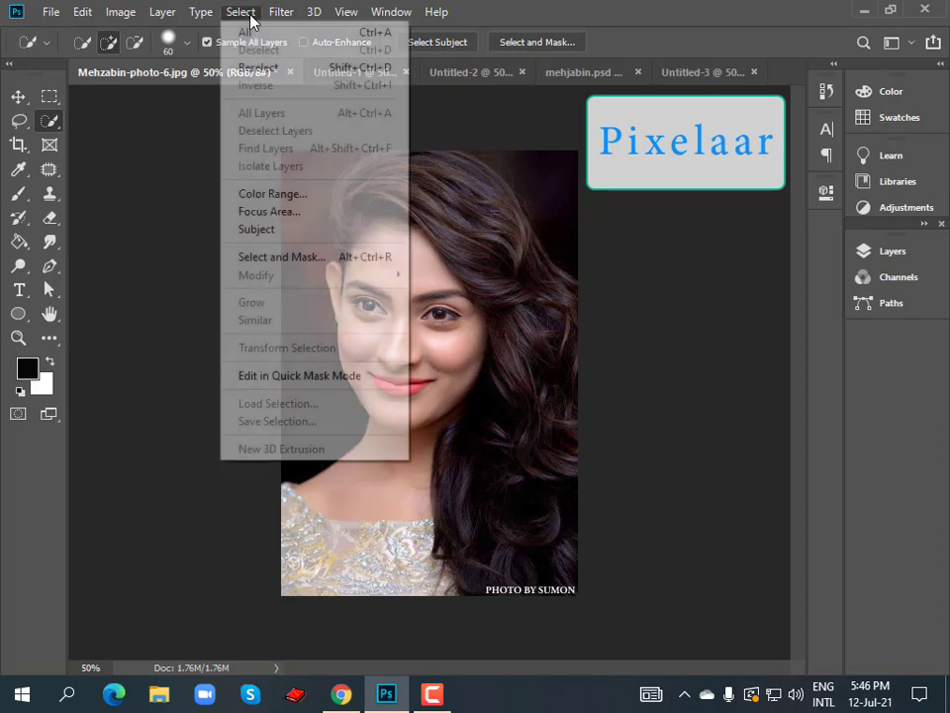
{"action": "left_click", "coordinate": [265, 230]}
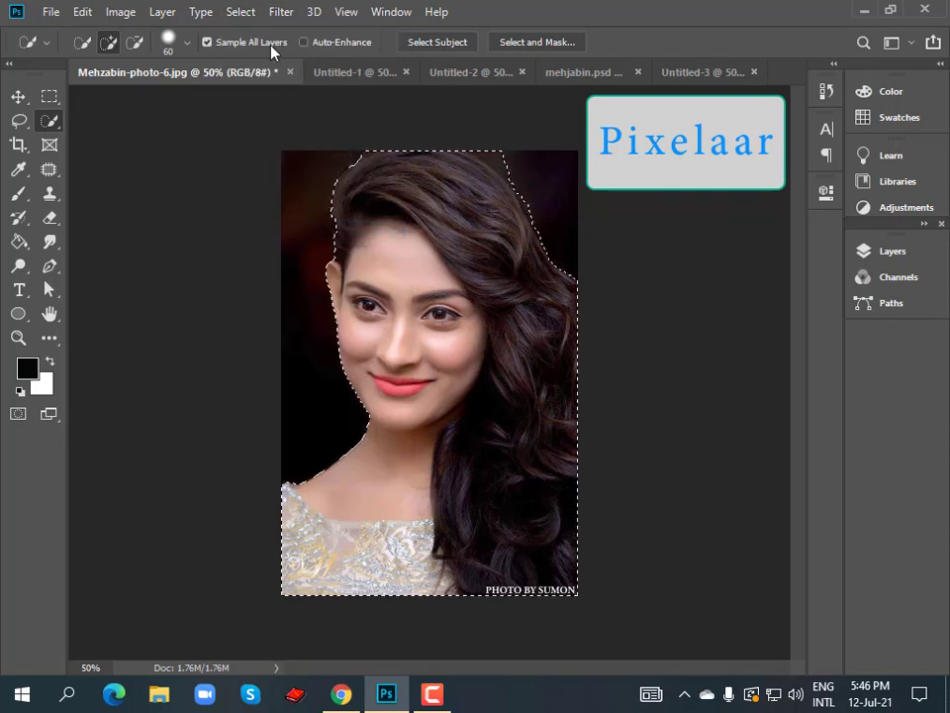
Step: Invert the selection to the background and refine it by adding and subtracting areas along the upper hair edge
{"action": "left_click", "coordinate": [239, 13]}
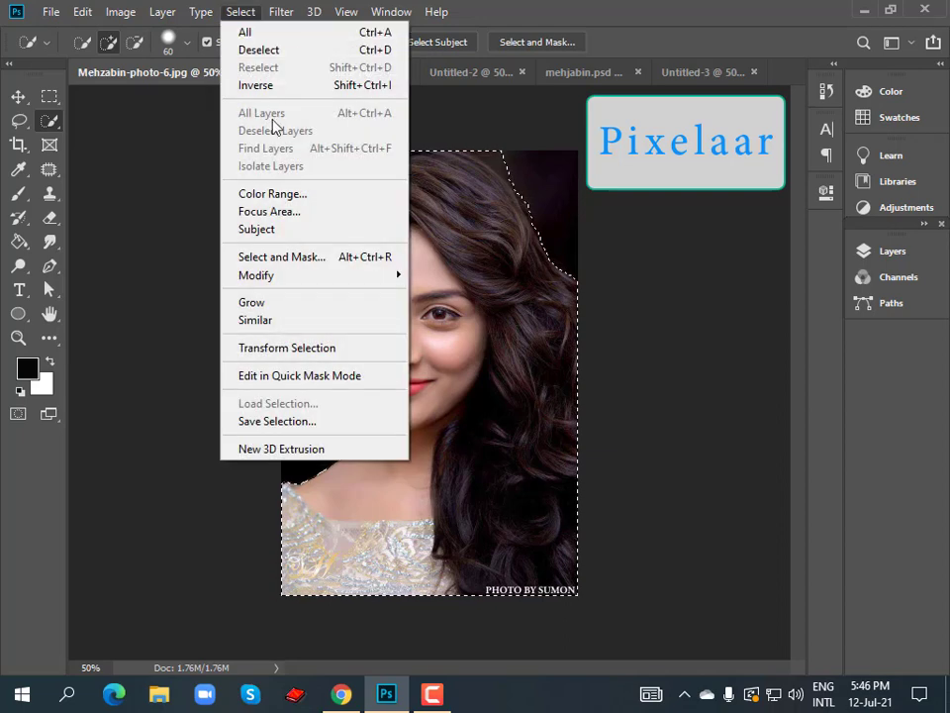
{"action": "left_click", "coordinate": [257, 89]}
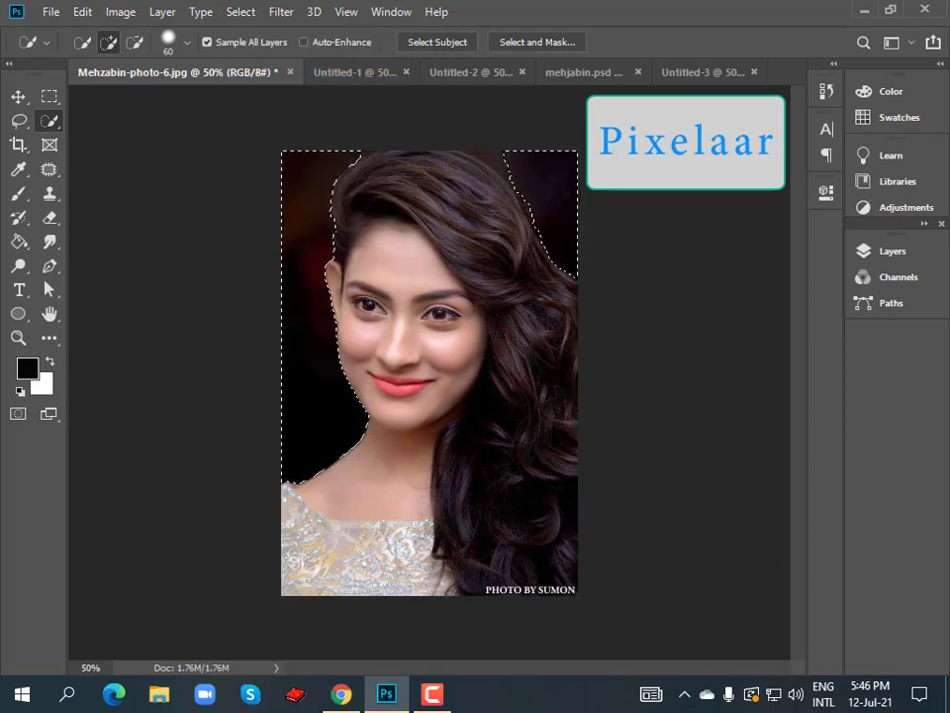
{"action": "left_click", "coordinate": [509, 166]}
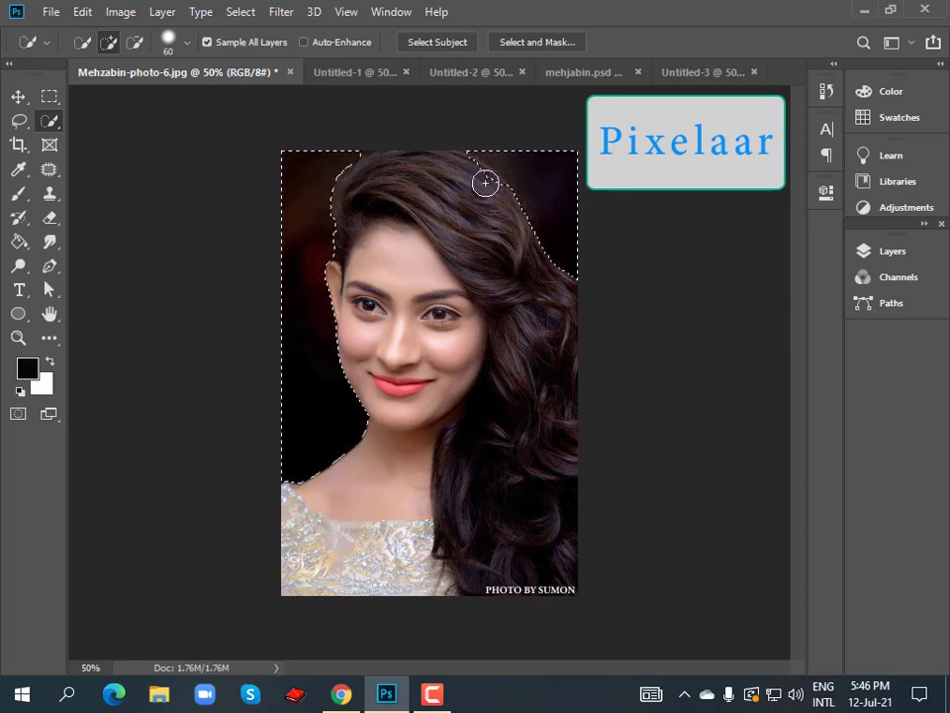
{"action": "key", "text": "alt"}
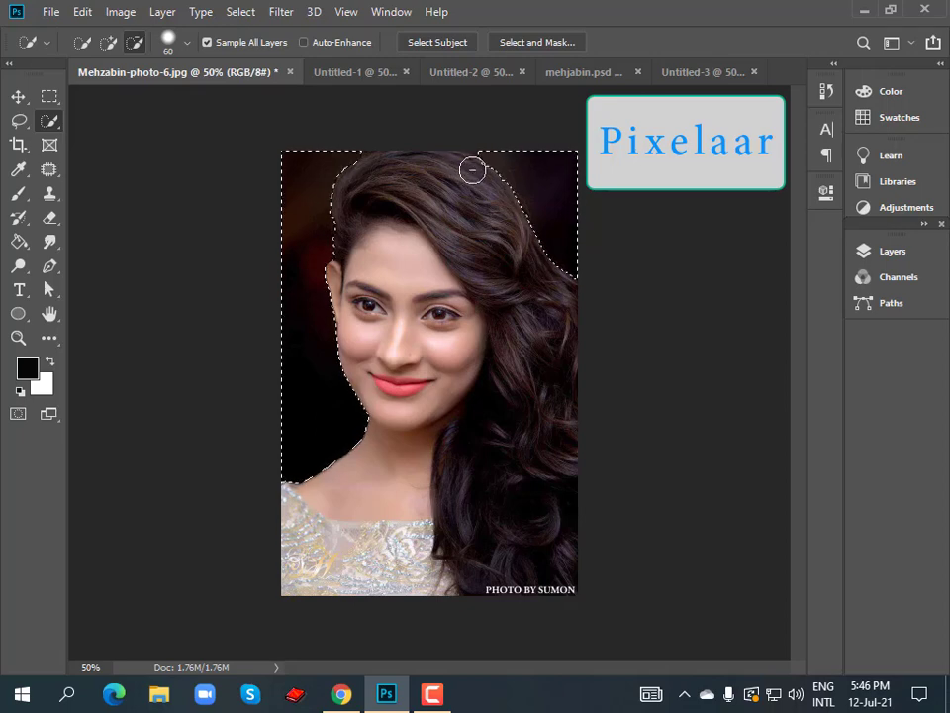
{"action": "left_click", "coordinate": [472, 170], "text": "alt"}
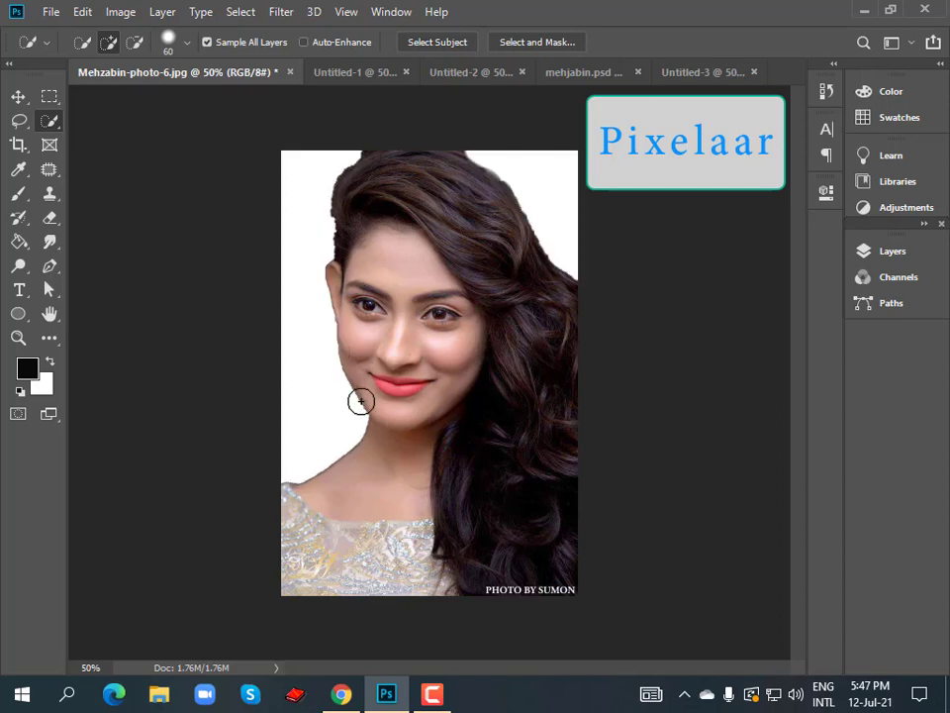
Step: Inspect the cut-out edges around the chin, ear and hair against the white background
{"action": "key", "text": "ctrl+plus"}
{"action": "key", "text": "ctrl+plus"}
{"action": "scroll", "coordinate": [360, 399], "scroll_direction": "up", "scroll_amount": 2}
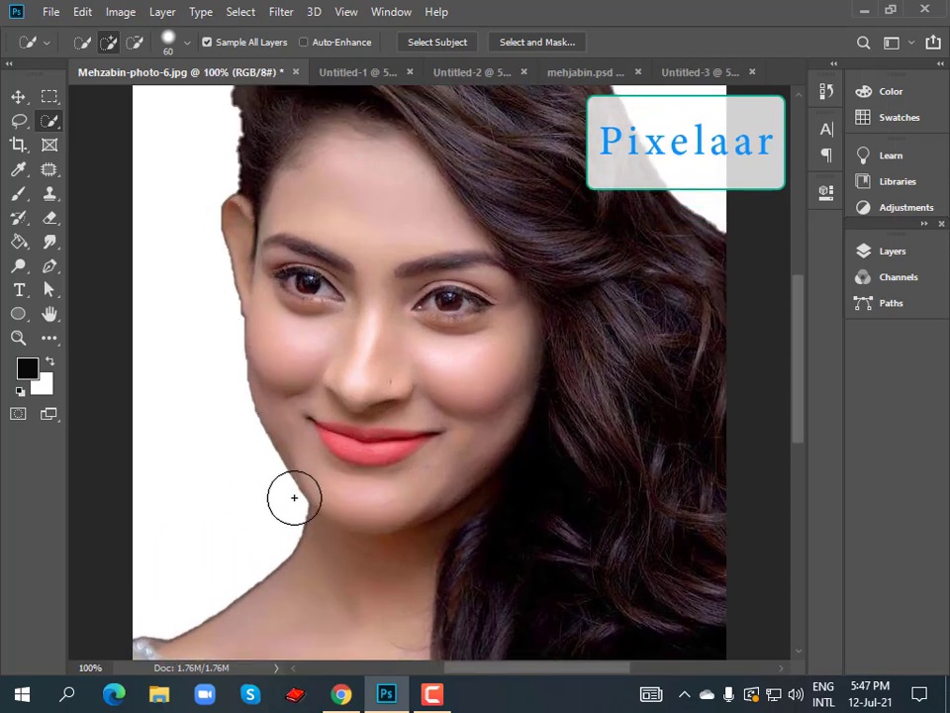
{"action": "scroll", "coordinate": [277, 471], "scroll_direction": "up", "scroll_amount": 4}
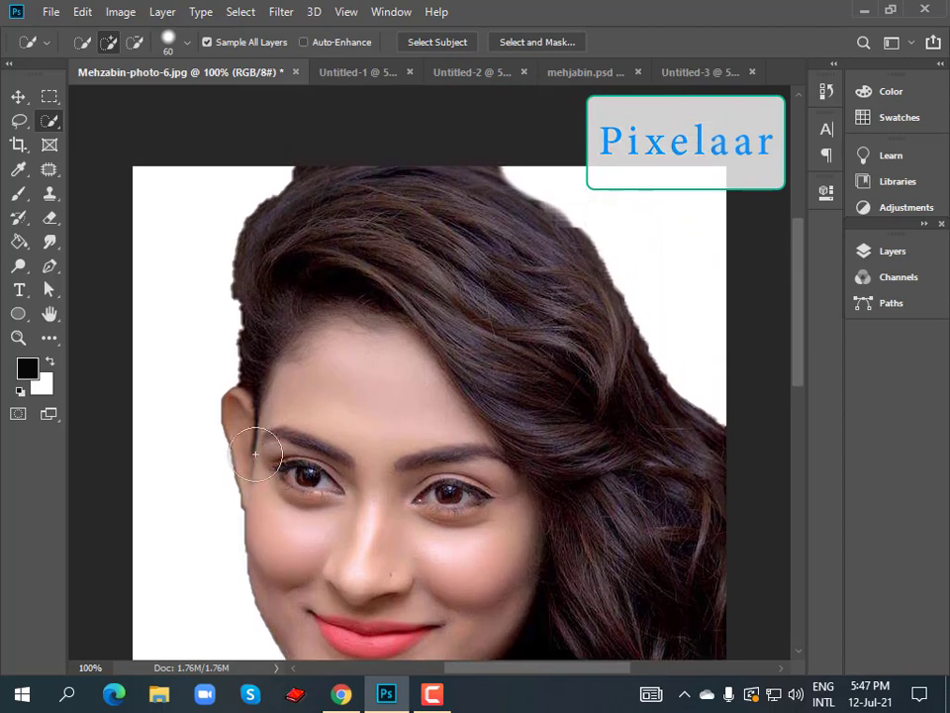
{"action": "scroll", "coordinate": [253, 356], "scroll_direction": "down", "scroll_amount": 1}
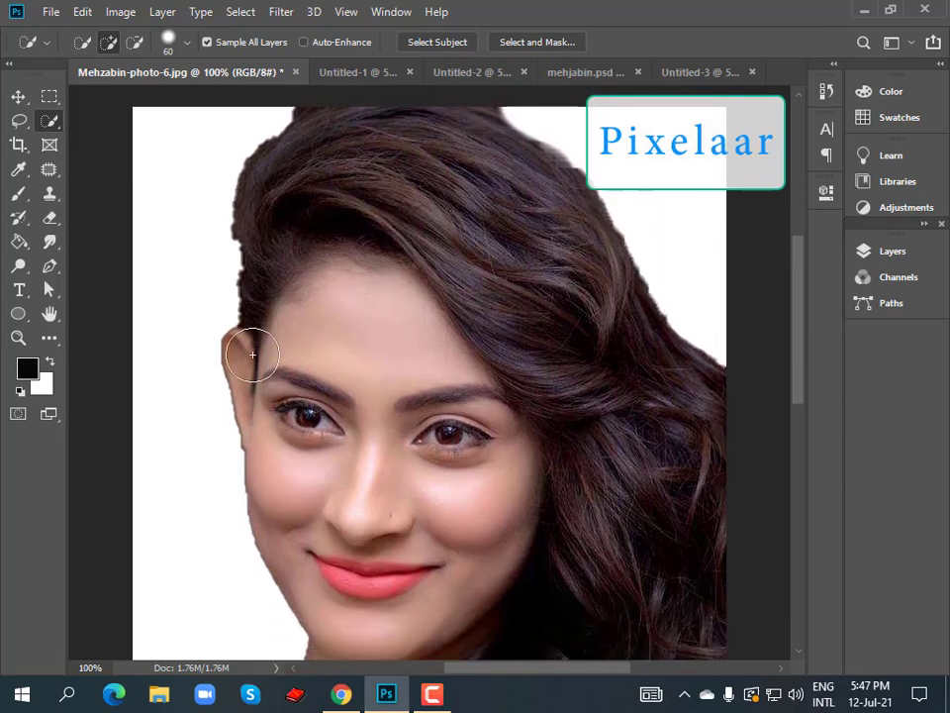
{"action": "scroll", "coordinate": [251, 352], "scroll_direction": "down", "scroll_amount": 1}
{"action": "scroll", "coordinate": [252, 352], "scroll_direction": "up", "scroll_amount": 1}
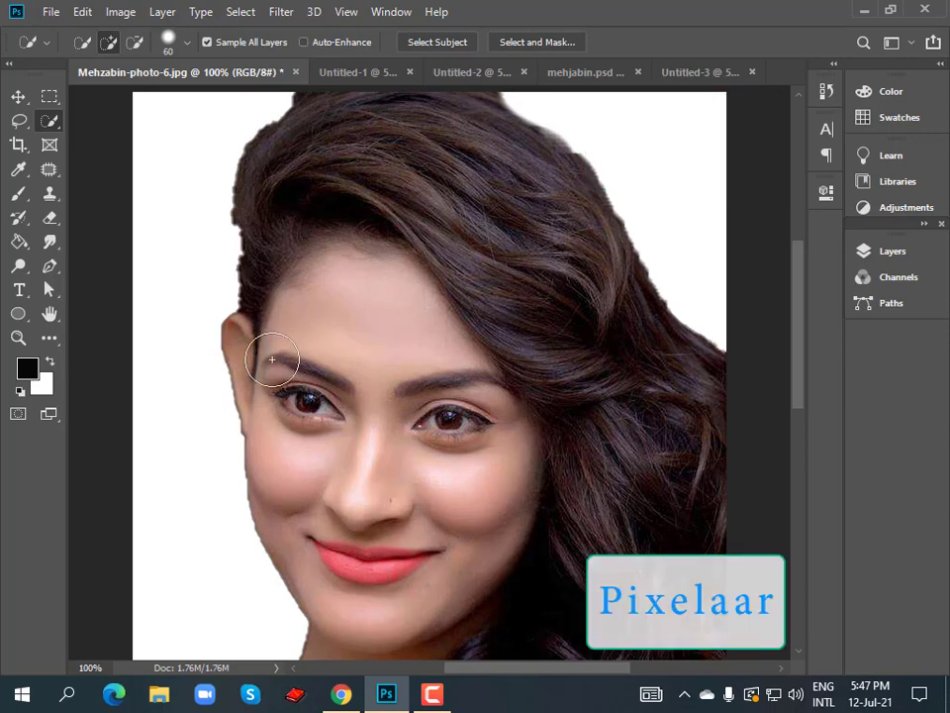
Step: Undo the deselection and the white background fill
{"action": "key", "text": "ctrl+z"}
{"action": "key", "text": "ctrl+z"}
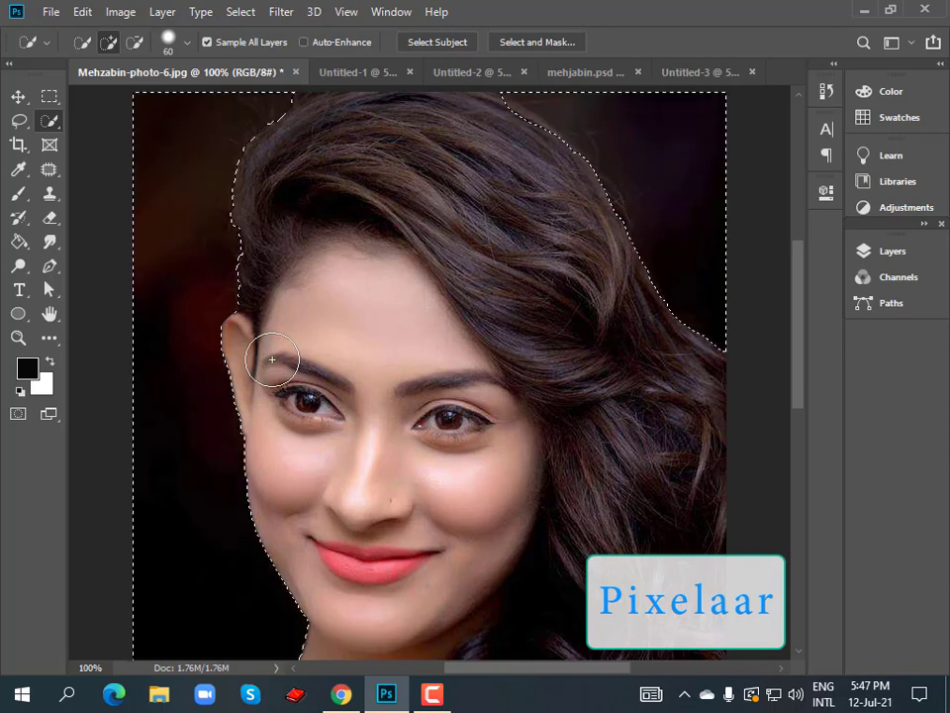
Step: Touch up the background selection's edge and feather it by 3 pixels with the effect applied at canvas bounds
{"action": "left_click", "coordinate": [219, 338], "text": "alt"}
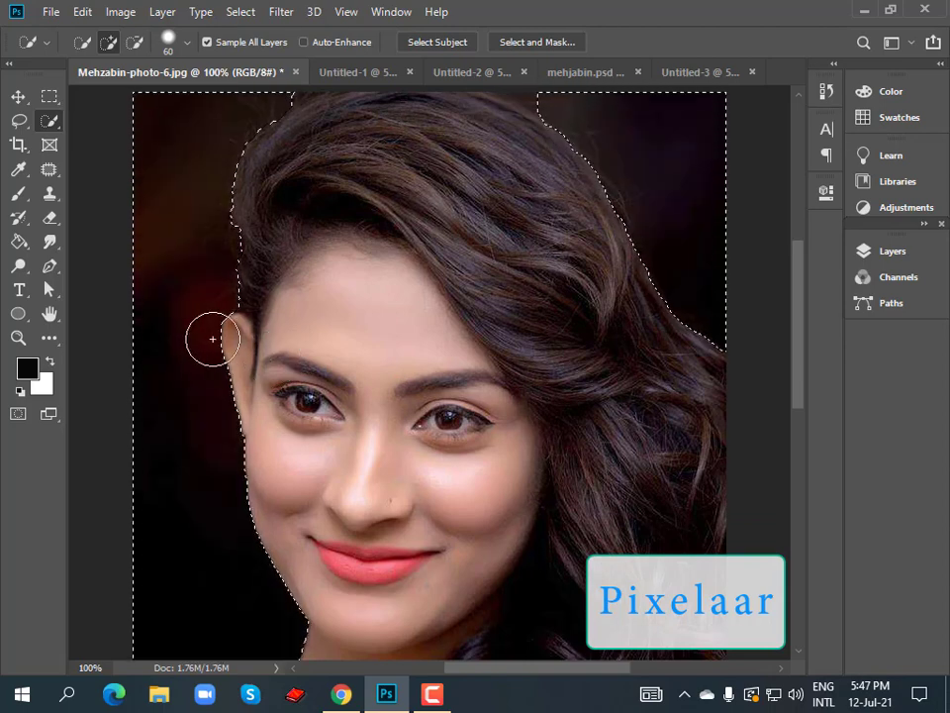
{"action": "scroll", "coordinate": [185, 241], "scroll_direction": "down", "scroll_amount": 2}
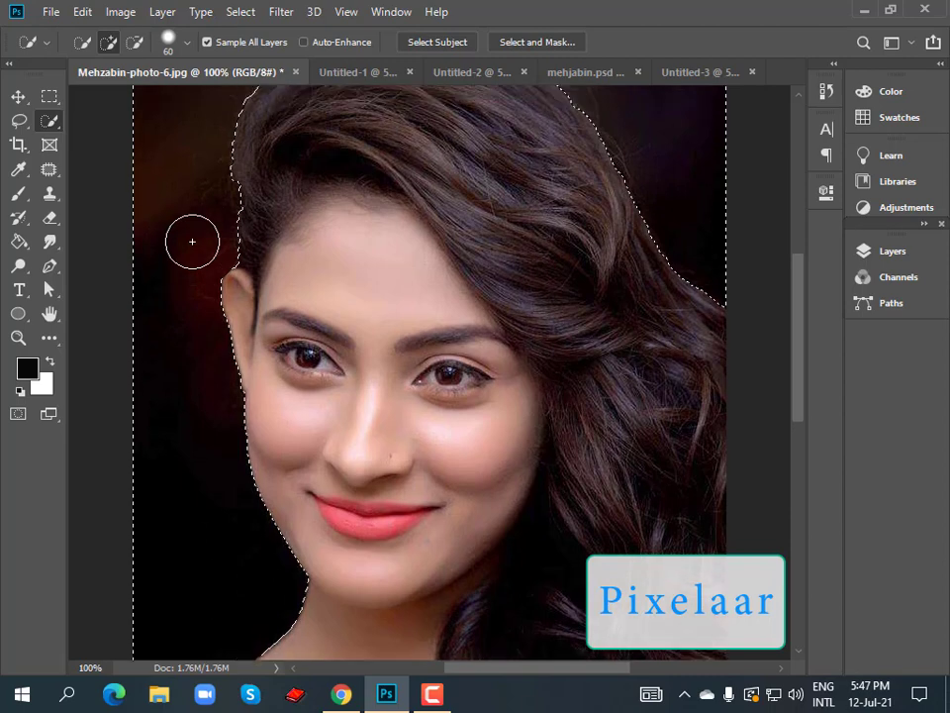
{"action": "scroll", "coordinate": [215, 230], "scroll_direction": "up", "scroll_amount": 3}
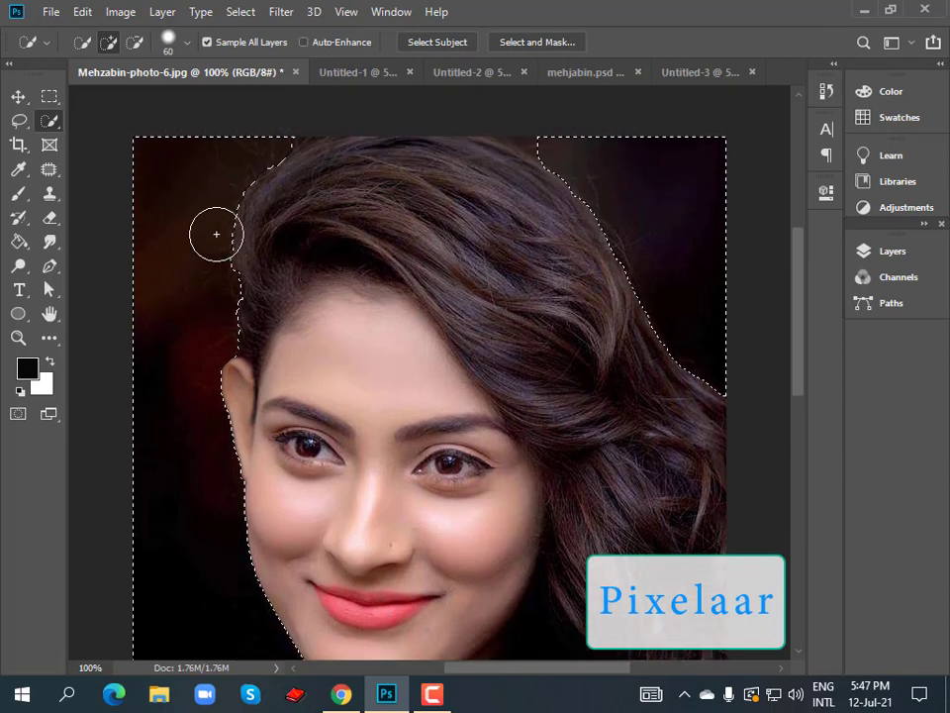
{"action": "right_click", "coordinate": [182, 229]}
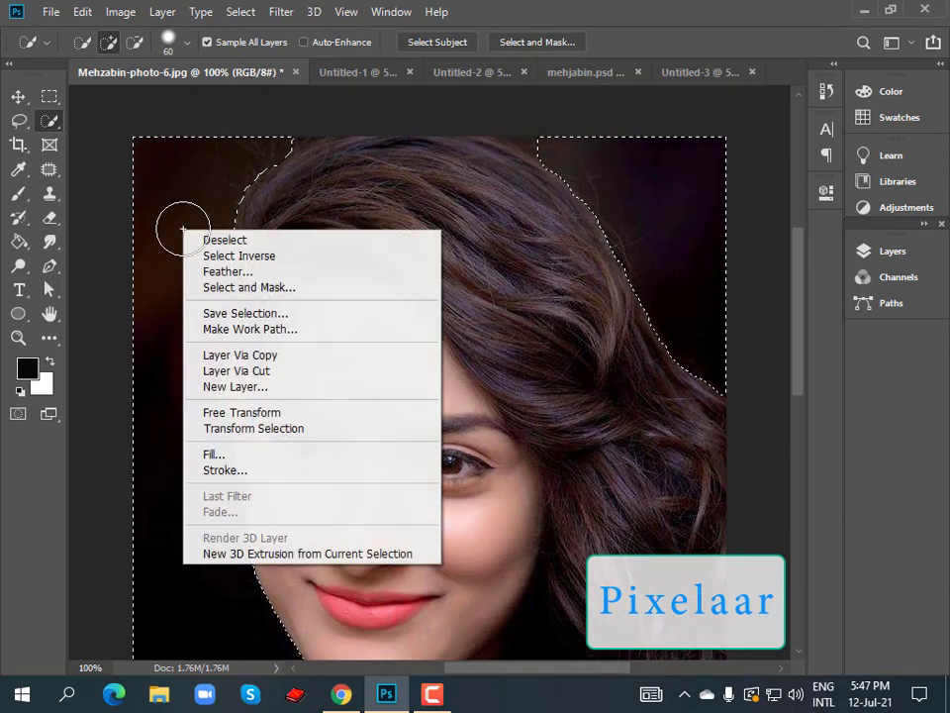
{"action": "left_click", "coordinate": [212, 274]}
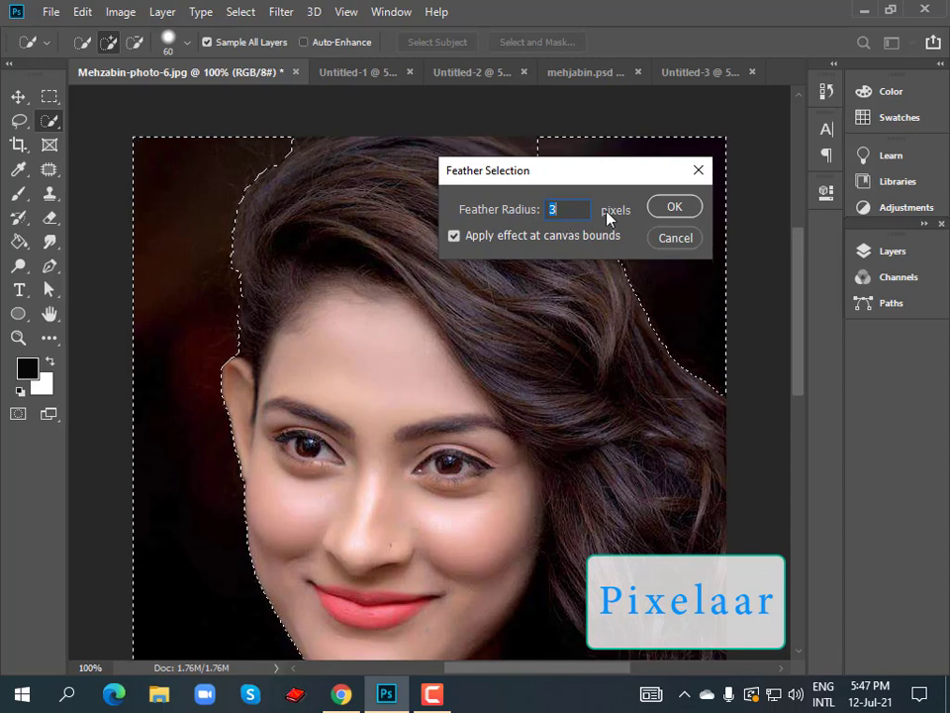
{"action": "left_click", "coordinate": [674, 208]}
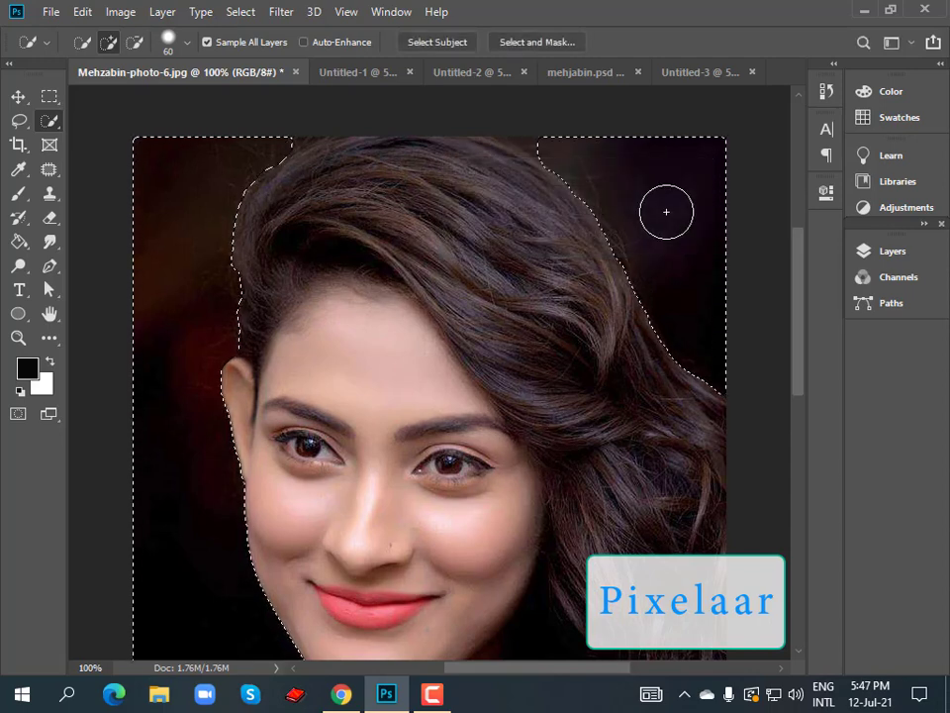
Step: Fill the feathered background selection with the white background color and deselect it
{"action": "scroll", "coordinate": [258, 285], "scroll_direction": "down", "scroll_amount": 3}
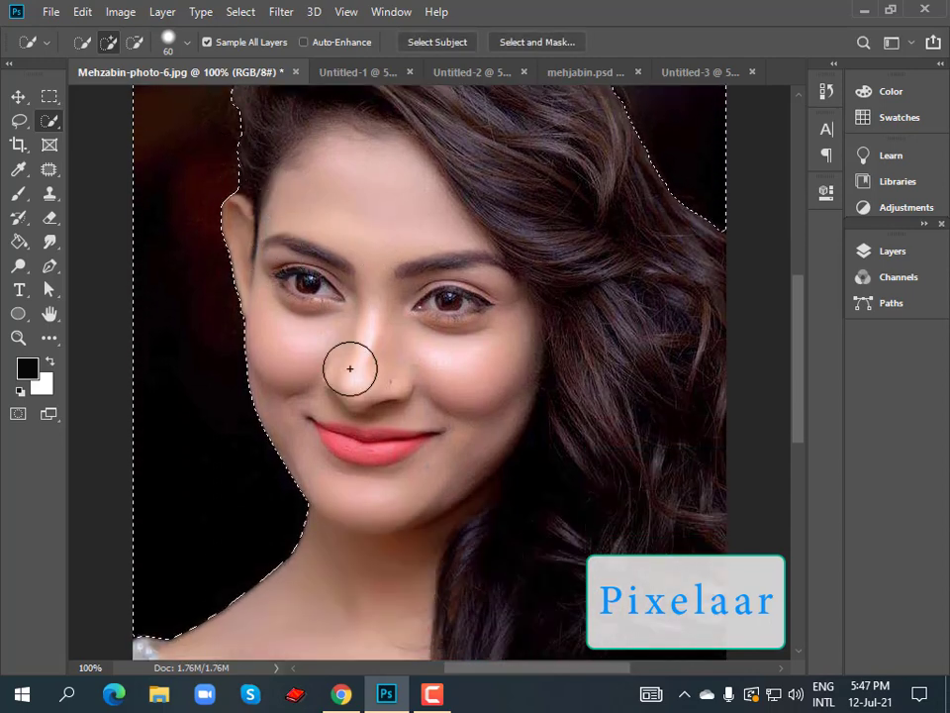
{"action": "key", "text": "ctrl+minus"}
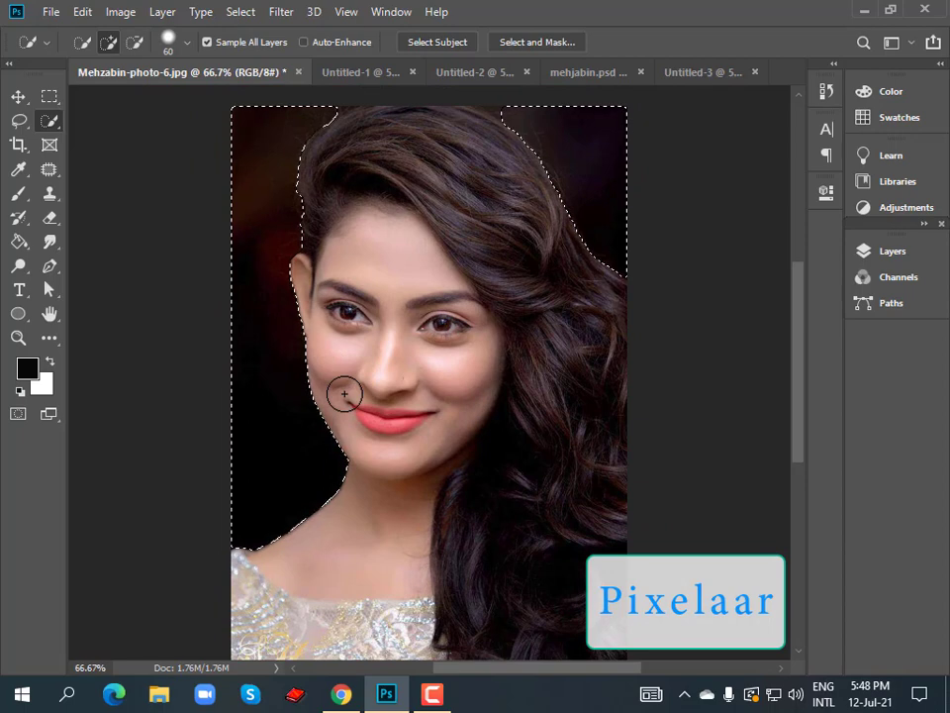
{"action": "key", "text": "ctrl+BackSpace"}
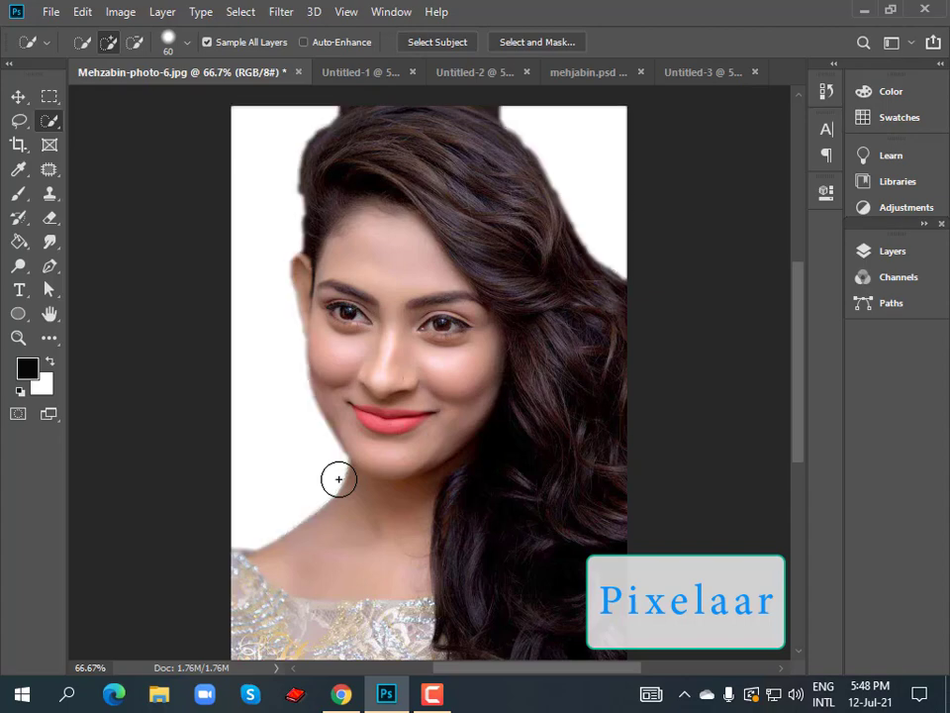
Step: Examine the feathered cut-out edges along the cheek, ear, chin, neck and shoulder against the white background
{"action": "key", "text": "ctrl+plus"}
{"action": "key", "text": "ctrl+plus"}
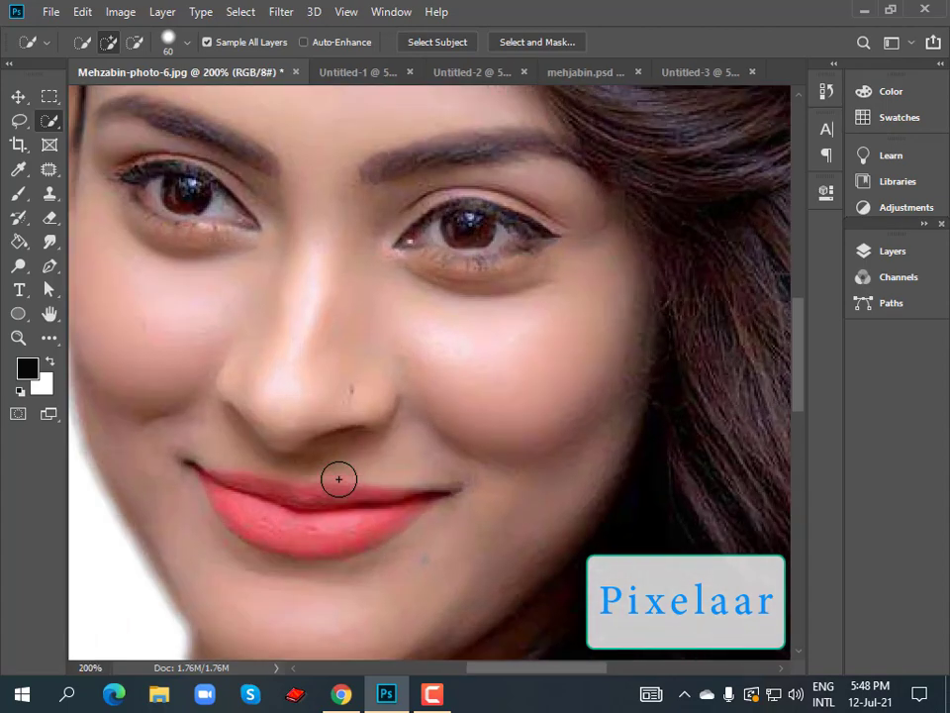
{"action": "left_click_drag", "start_coordinate": [293, 490], "coordinate": [517, 253]}
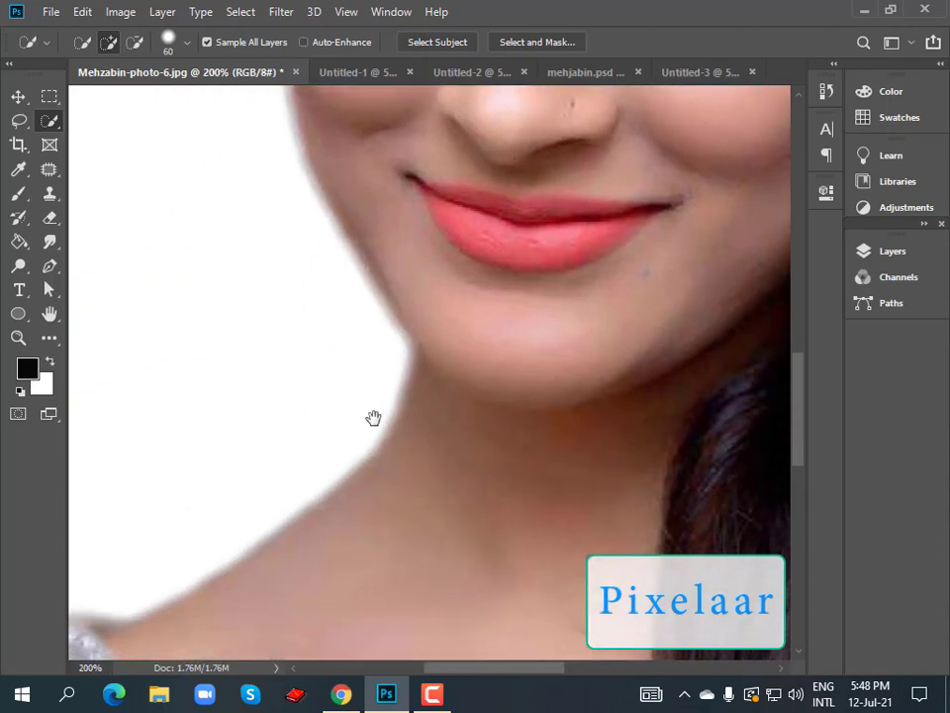
{"action": "scroll", "coordinate": [386, 483], "scroll_direction": "up", "scroll_amount": 2}
{"action": "scroll", "coordinate": [393, 483], "scroll_direction": "up", "scroll_amount": 10}
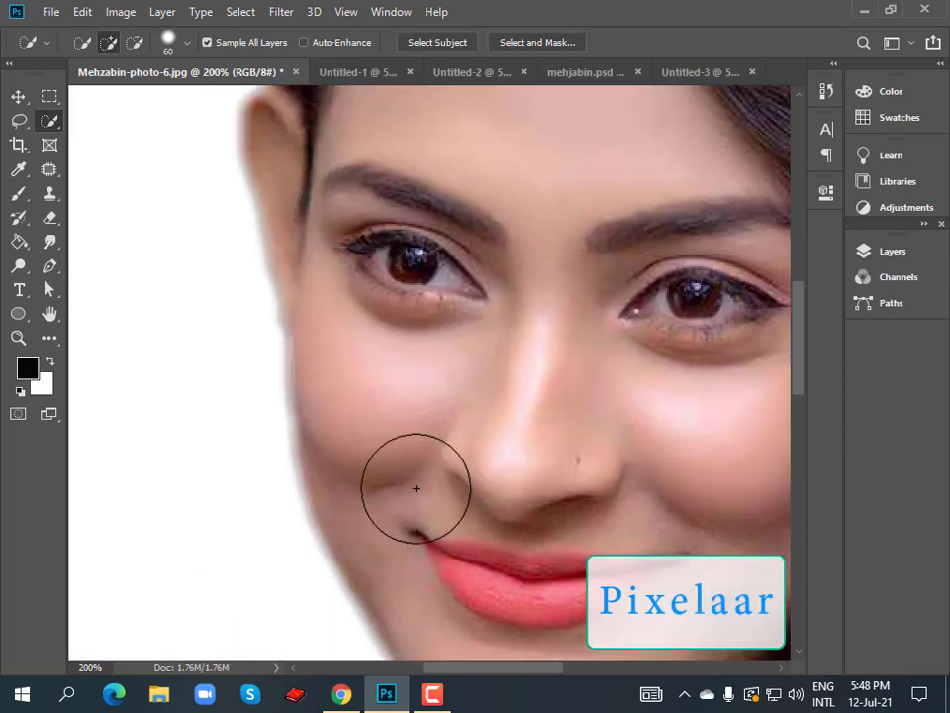
{"action": "scroll", "coordinate": [390, 329], "scroll_direction": "down", "scroll_amount": 10}
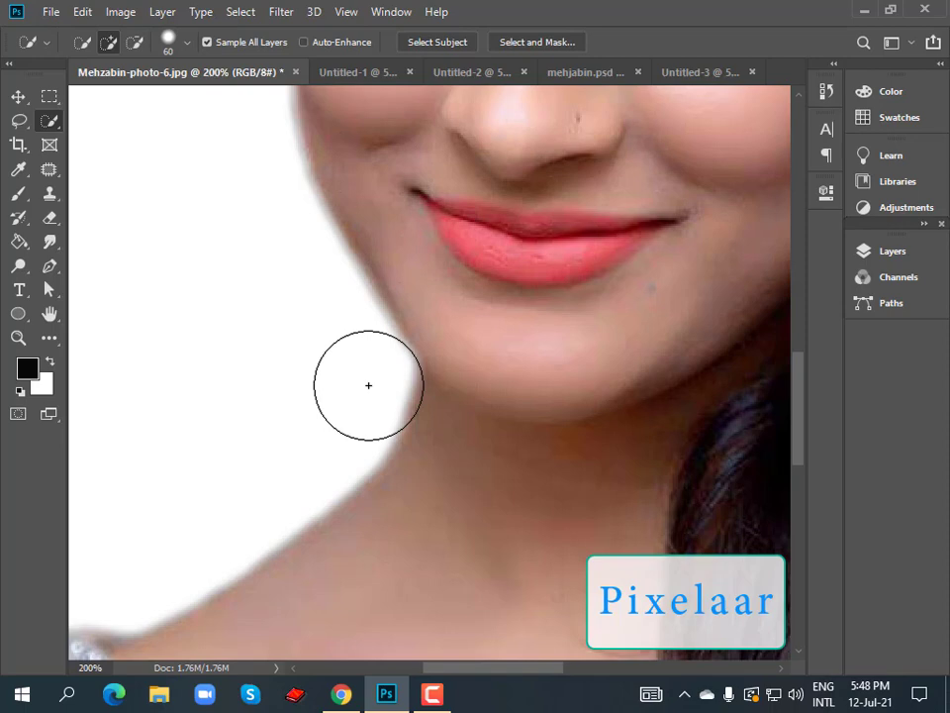
{"action": "scroll", "coordinate": [369, 385], "scroll_direction": "down", "scroll_amount": 2}
{"action": "scroll", "coordinate": [313, 390], "scroll_direction": "up", "scroll_amount": 1}
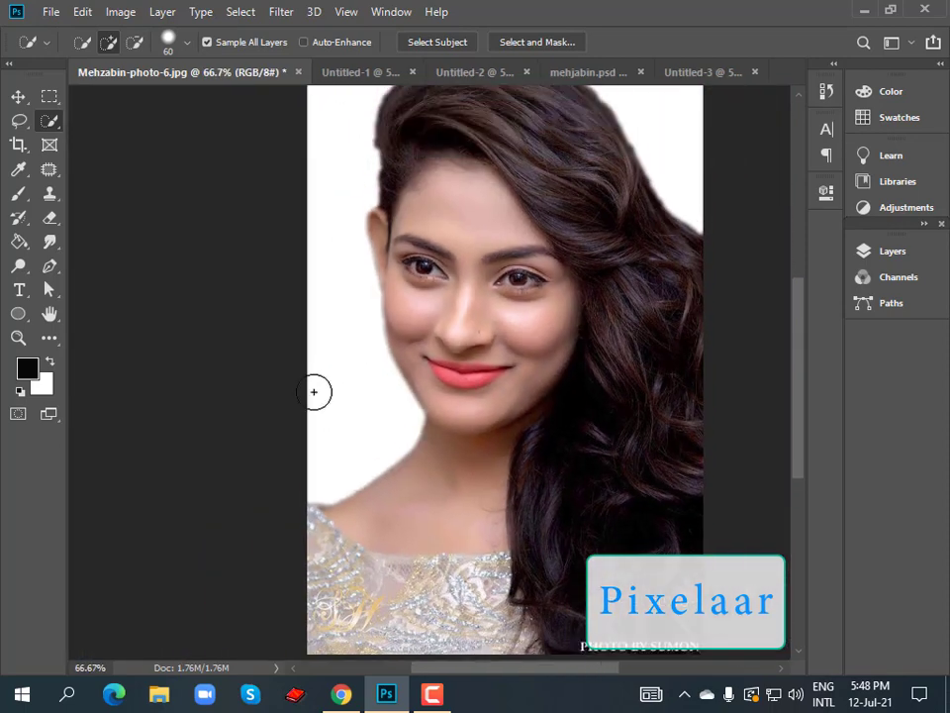